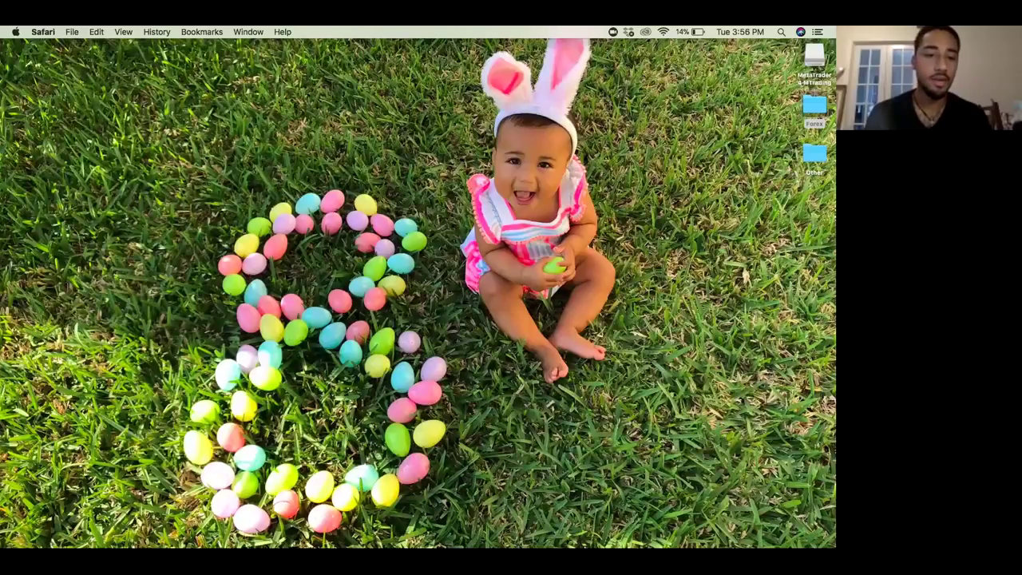
Step: Launch Safari from the Dock to open a new window on the Favorites page
click(264, 530)
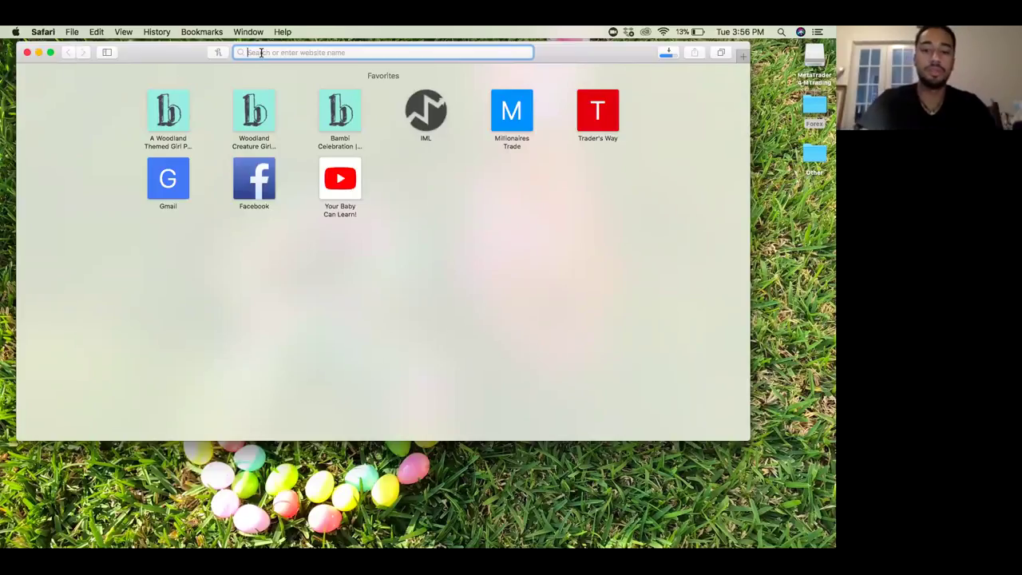
Step: Load mtrading.com and go to its MetaTrader 4 page via the Trading Platforms menu
text(mtra)
key(Return)
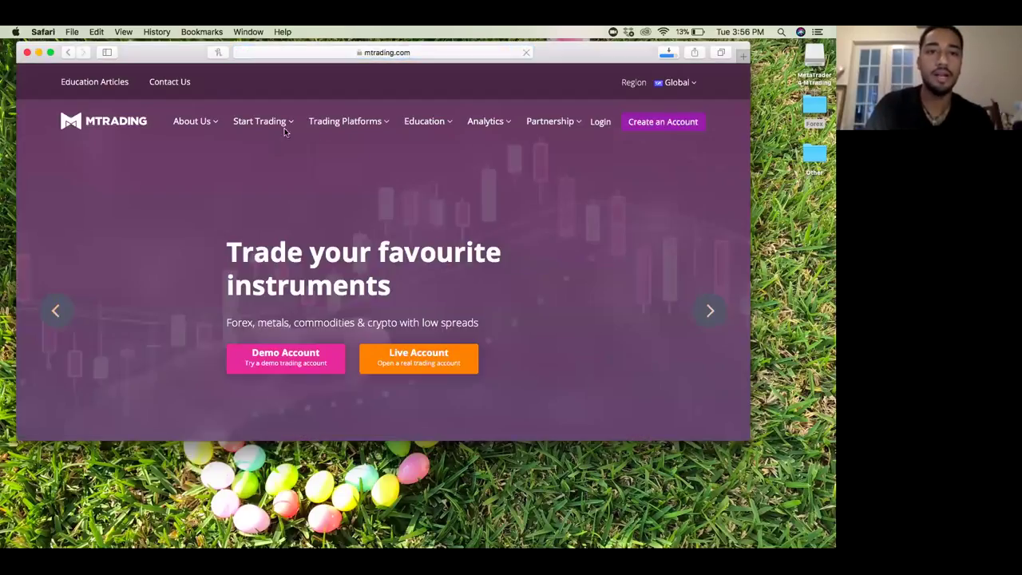
mouse_move(347, 124)
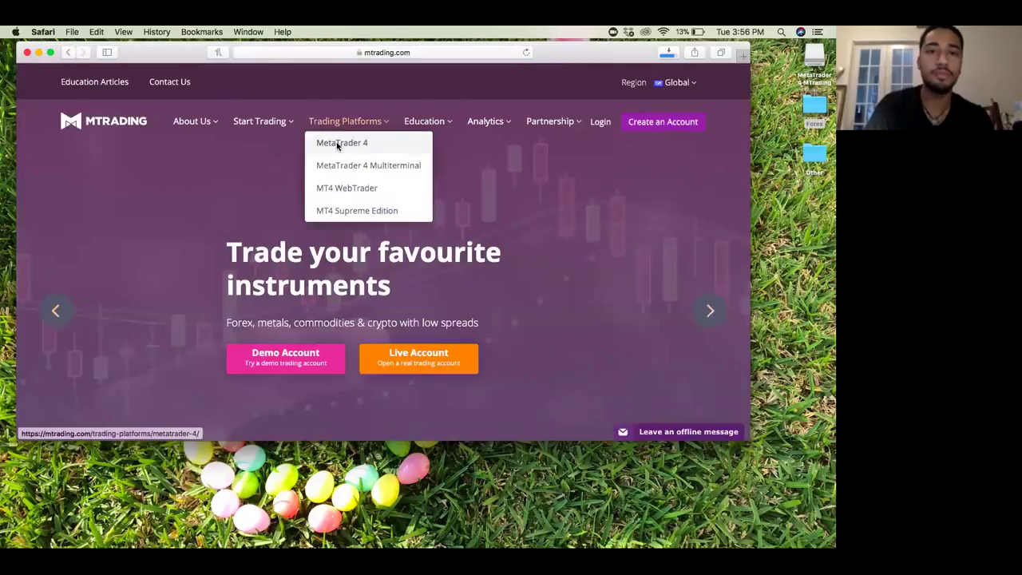
click(339, 144)
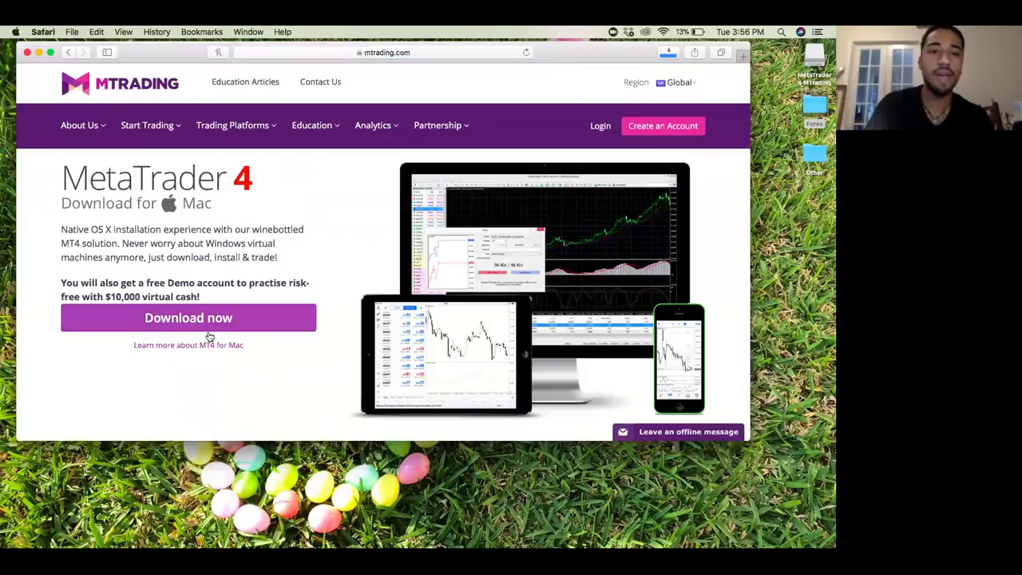
Step: Start the MetaTrader 4 download sign-up and set the phone country code to United States (+1)
click(190, 317)
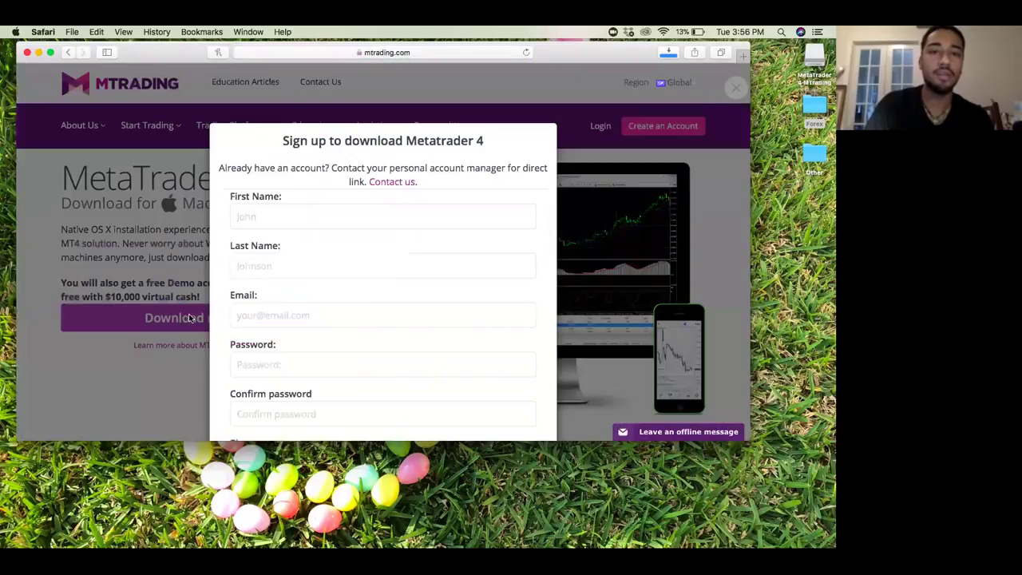
scroll(358, 265, down, 4)
scroll(358, 265, down, 1)
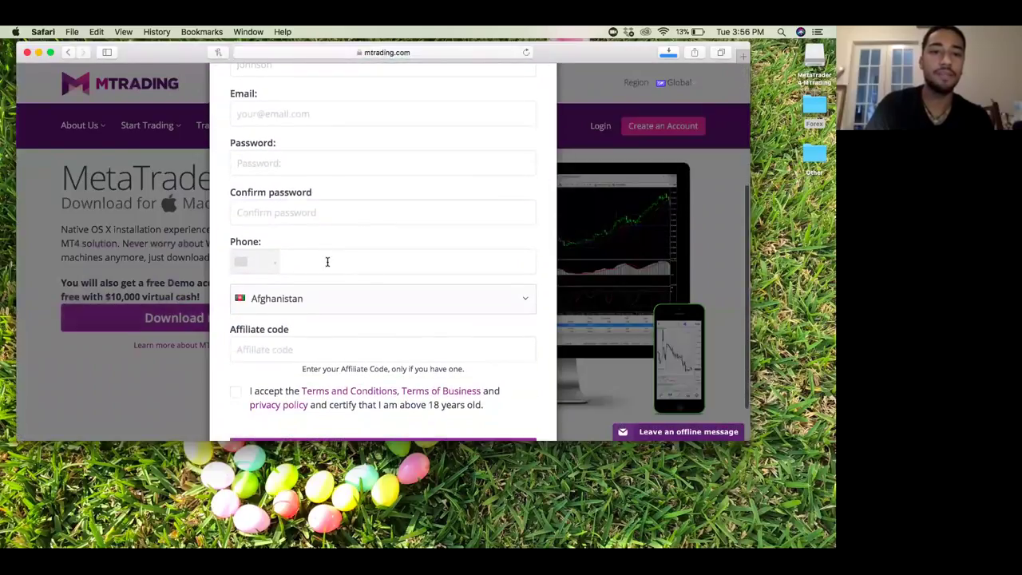
click(325, 260)
click(271, 265)
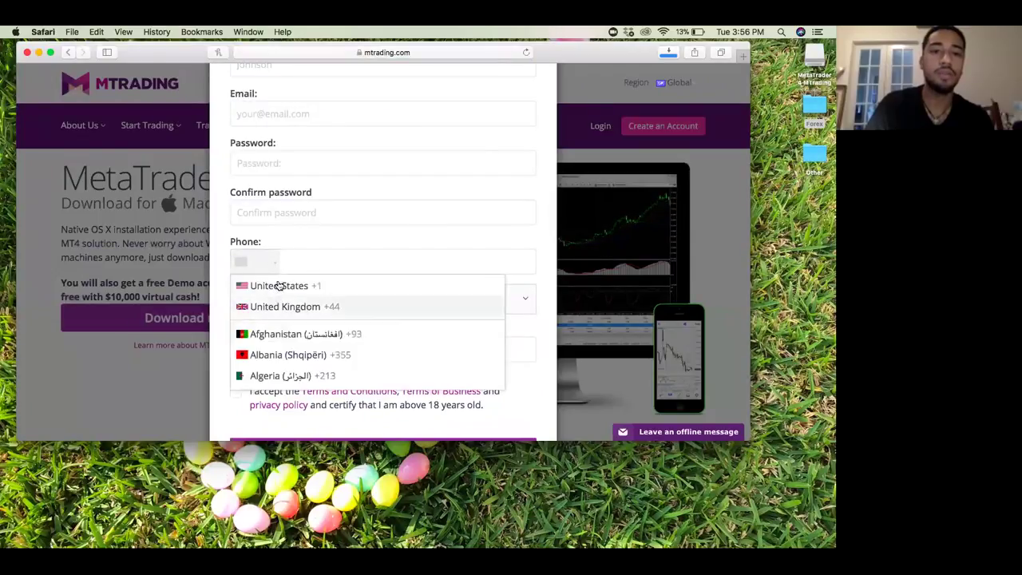
click(276, 286)
Step: Choose United Arab Emirates as country, accept the terms, and submit to download MetaTrader4MTrading.dmg
click(291, 300)
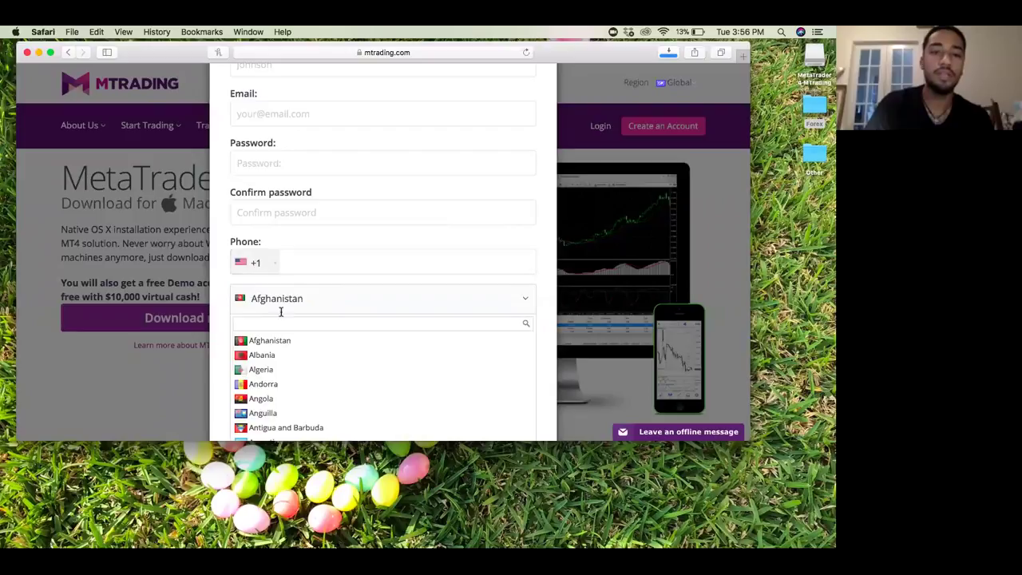
scroll(294, 358, down, 5)
scroll(295, 360, down, 4)
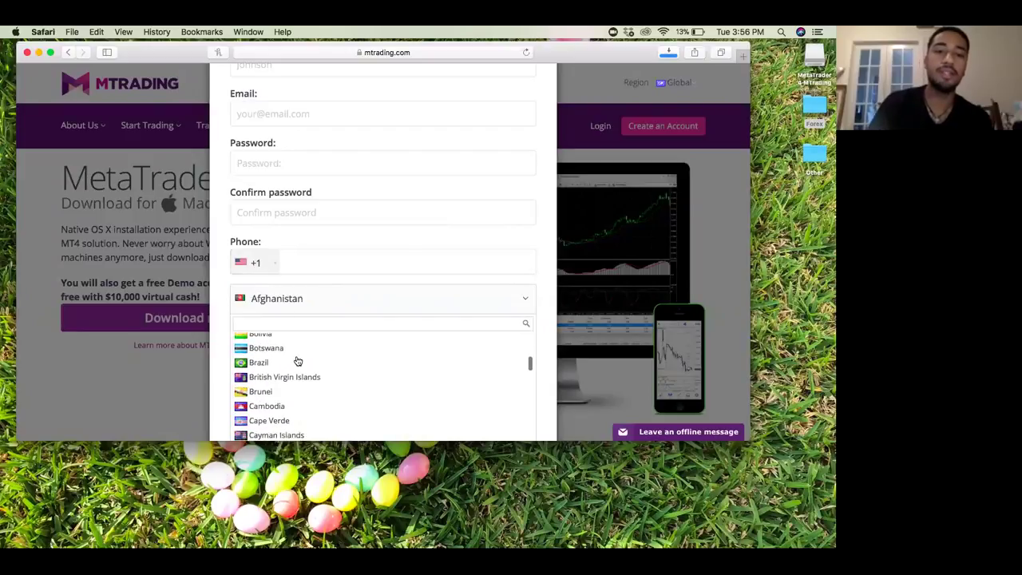
scroll(308, 262, down, 1)
scroll(284, 345, down, 20)
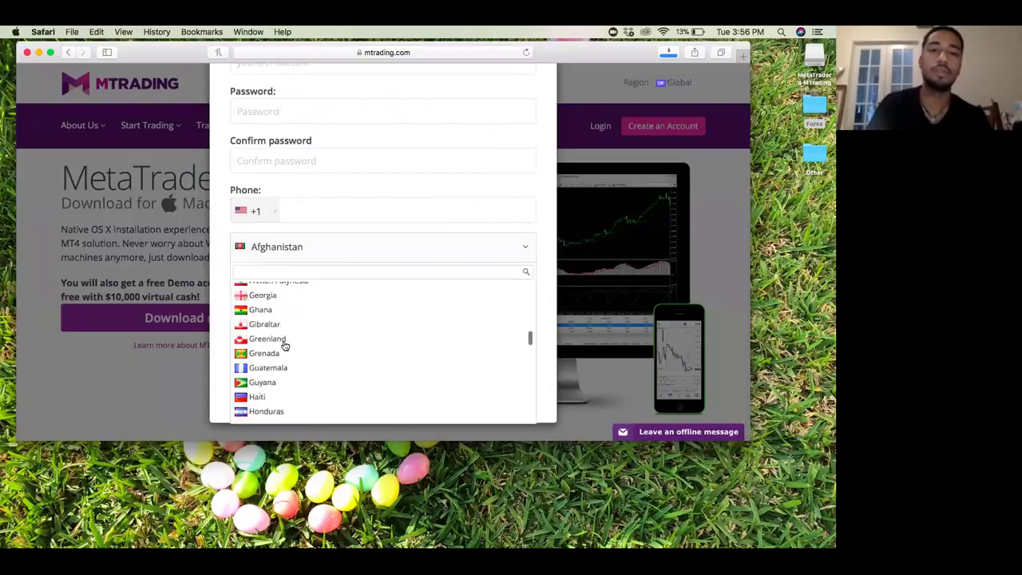
scroll(284, 346, down, 3)
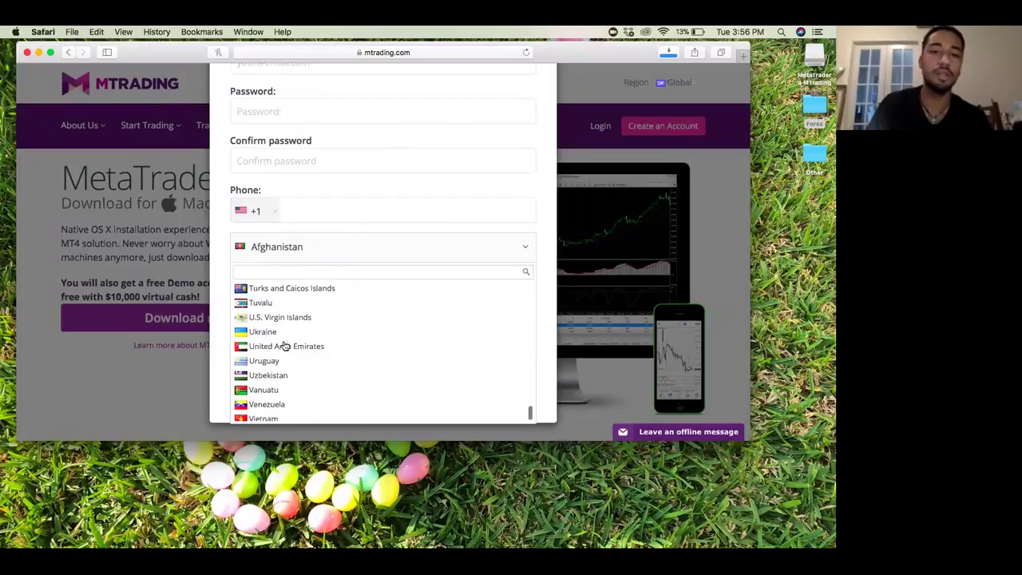
click(282, 348)
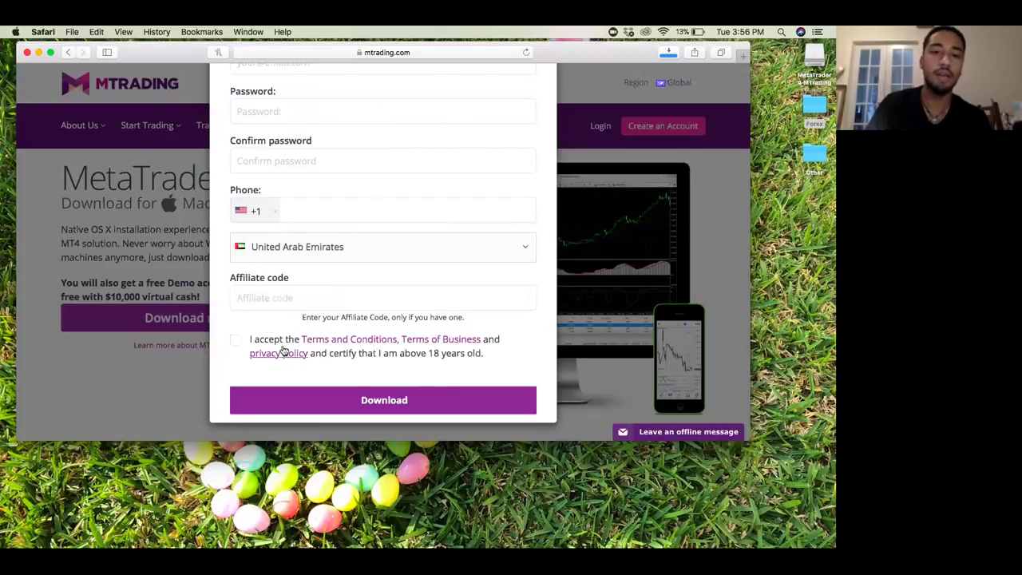
click(236, 341)
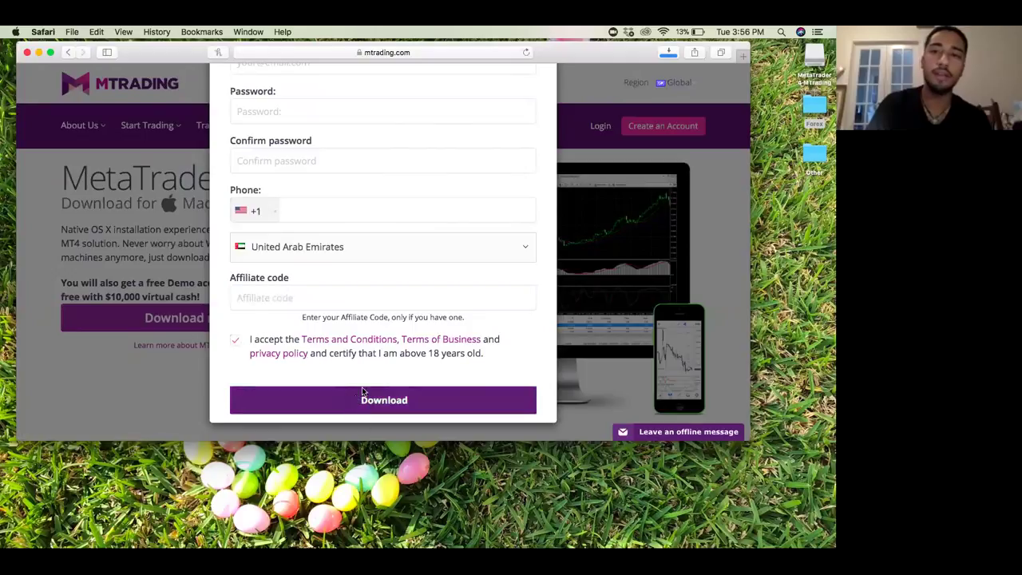
click(672, 53)
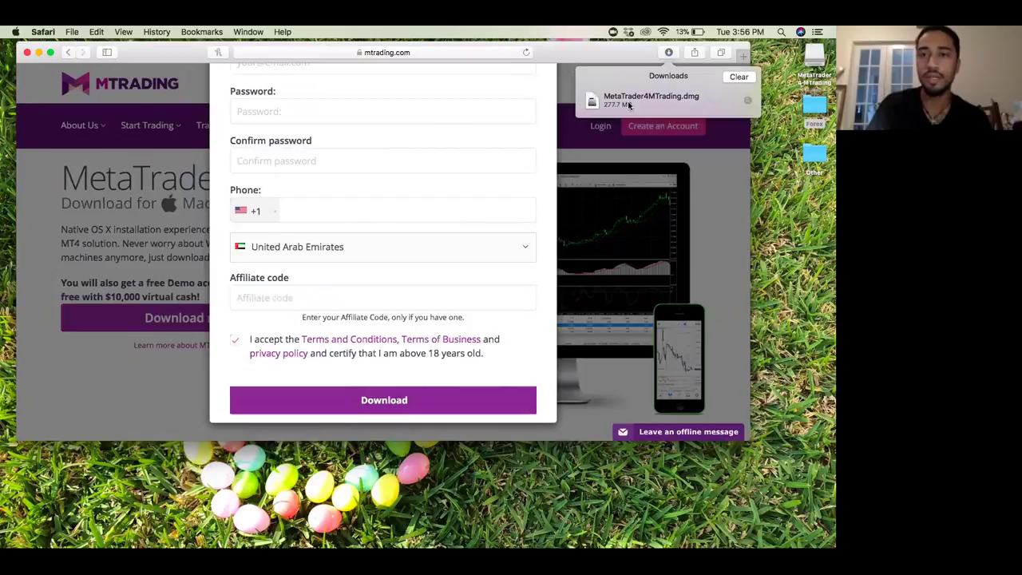
Step: Open the downloaded MetaTrader4MTrading.dmg so its installer window mounts
click(635, 106)
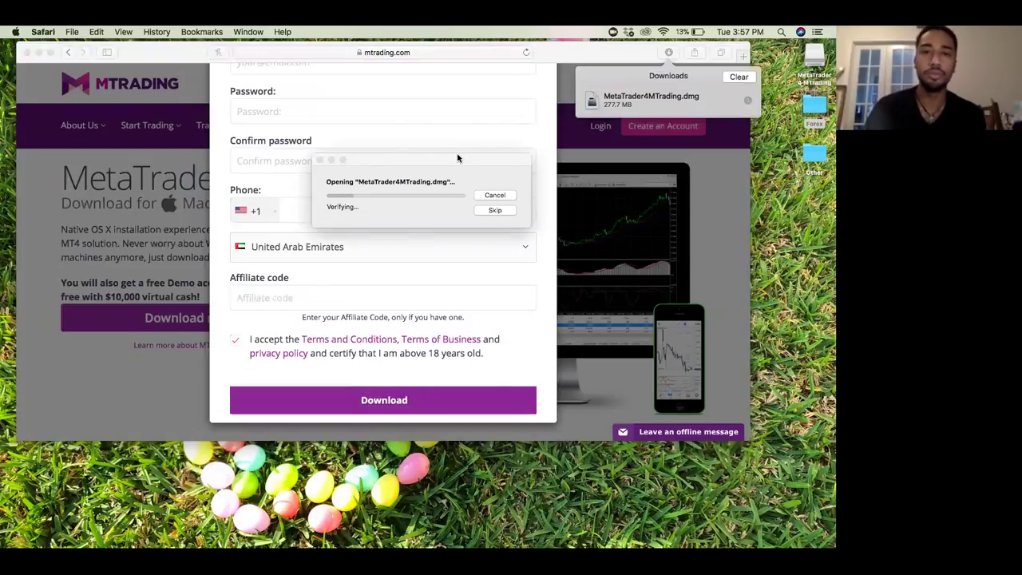
click(447, 162)
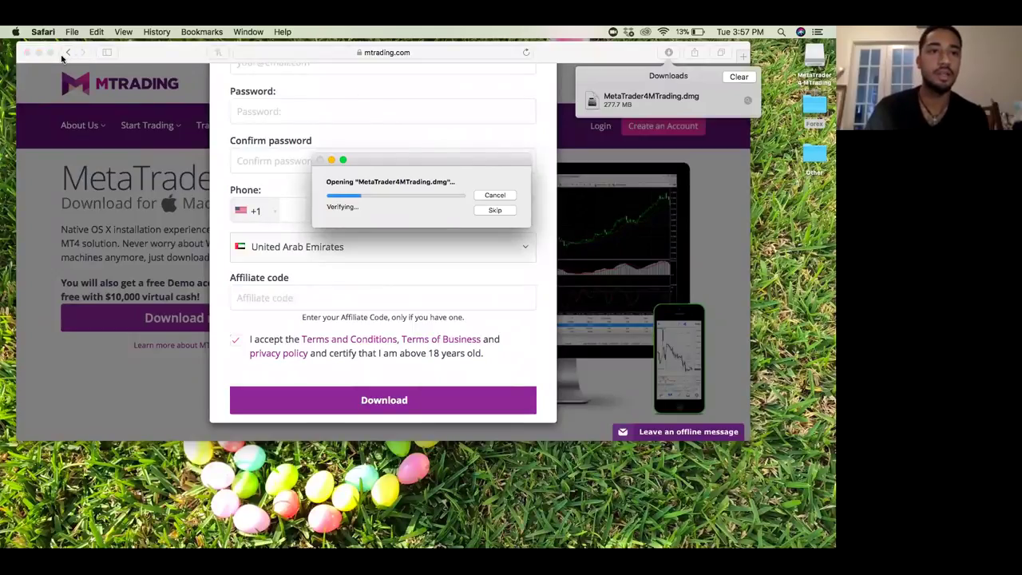
drag(616, 55, 540, 55)
Step: Go to forbes.com in a new Safari tab
click(689, 58)
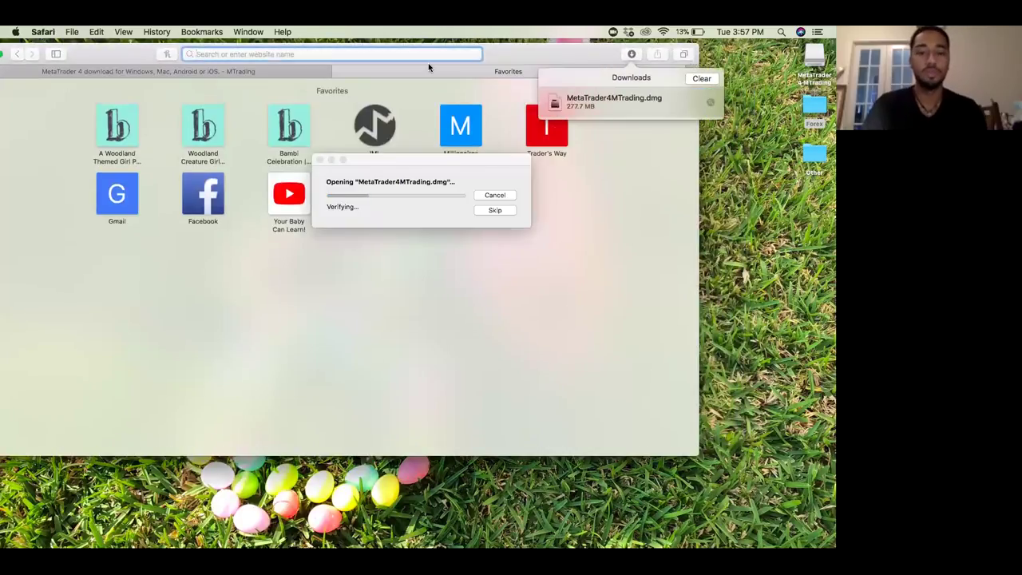
text(for)
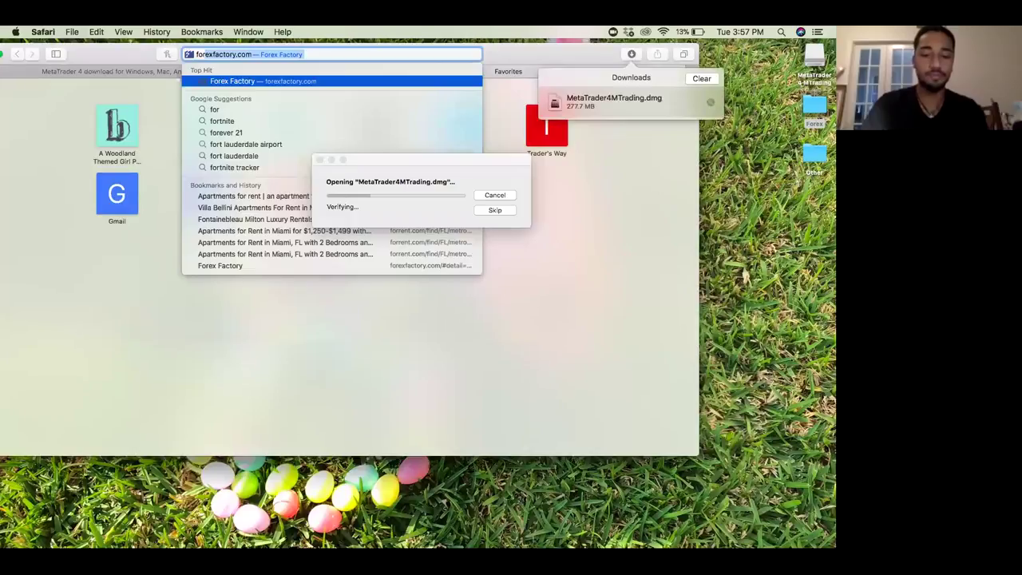
text(bes)
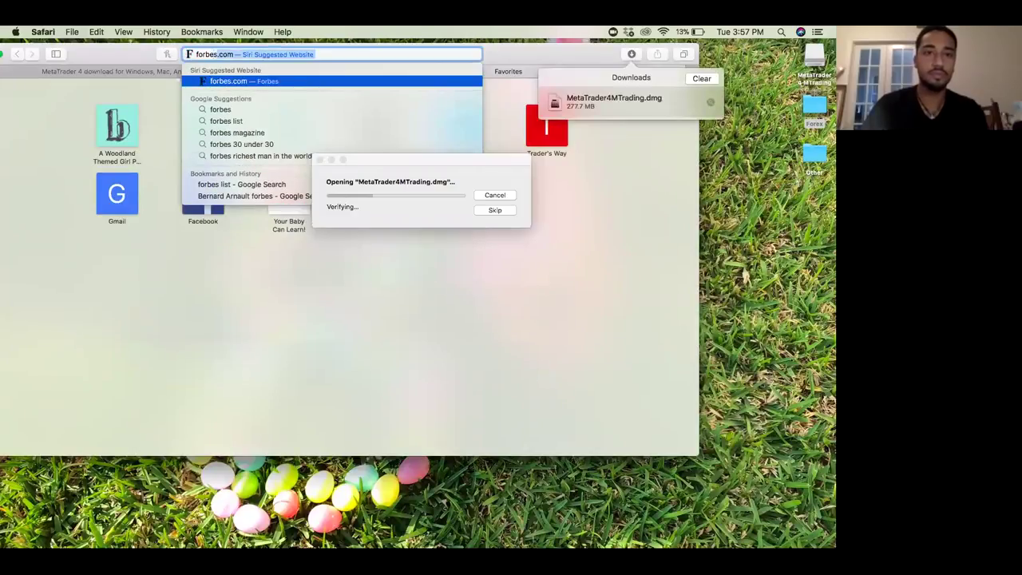
key(Return)
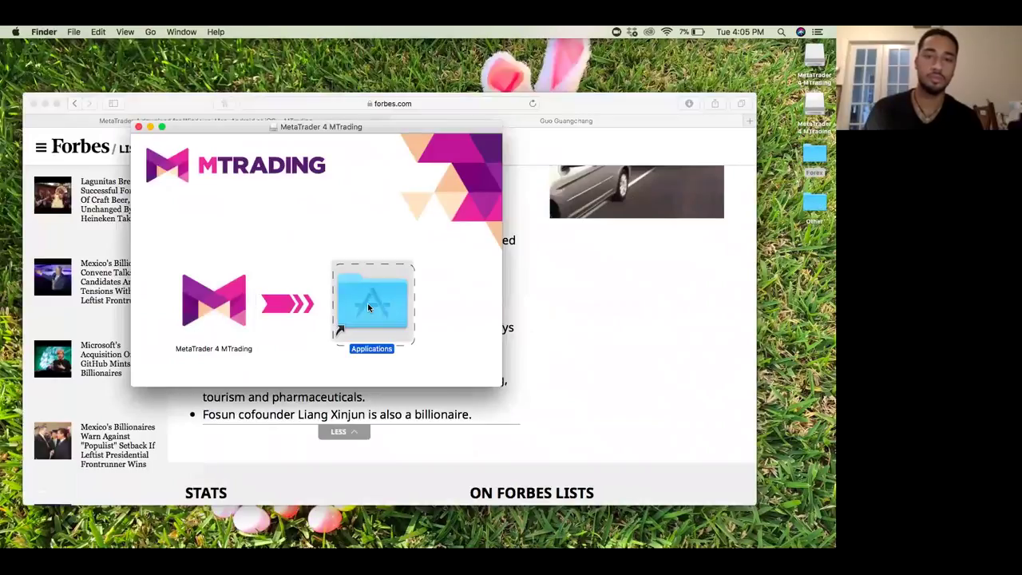
Step: Open the Applications alias from the installer and select MetaTrader 4 MTrading
double_click(367, 302)
click(298, 307)
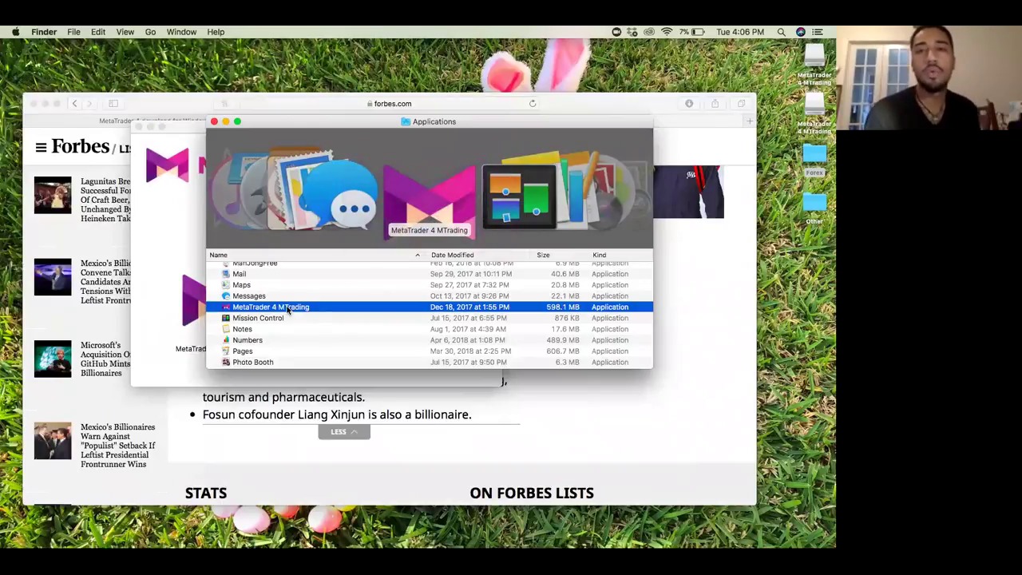
Step: Launch MetaTrader 4 MTrading from Applications, which ends in an unidentified-developer warning
double_click(288, 309)
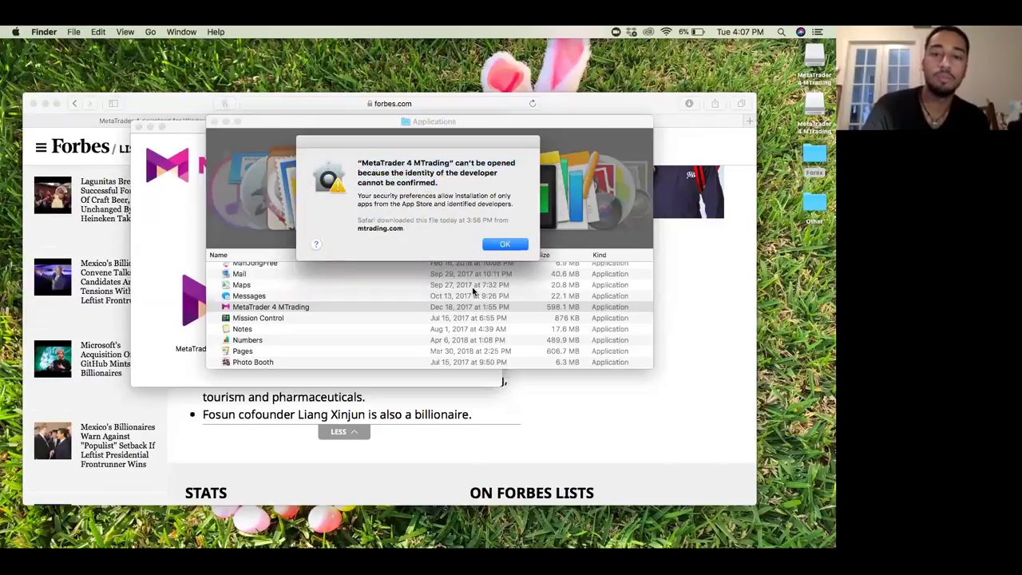
Step: Open System Preferences, move the MetaTrader warning aside, and go to Security & Privacy
mouse_move(492, 533)
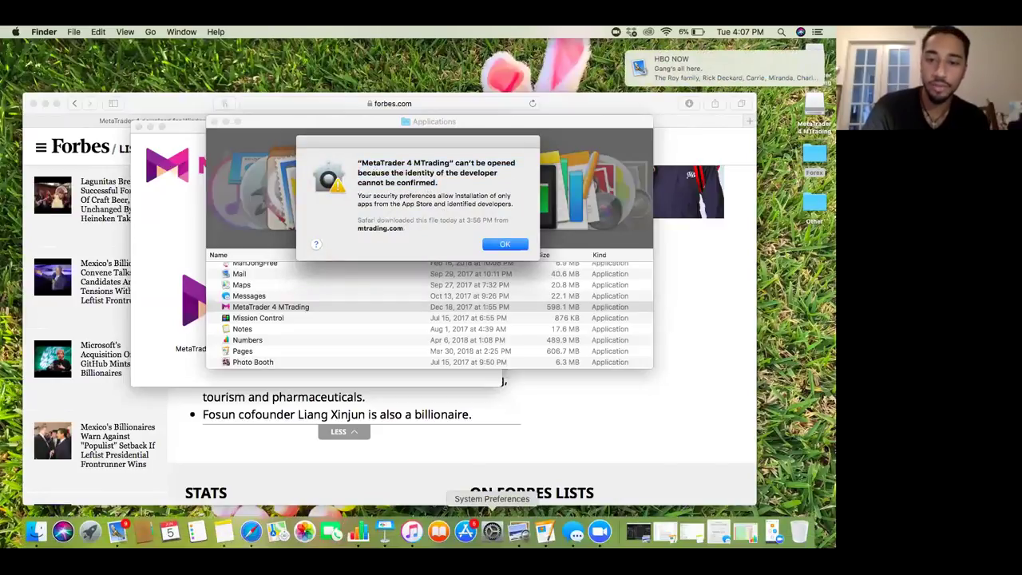
click(492, 533)
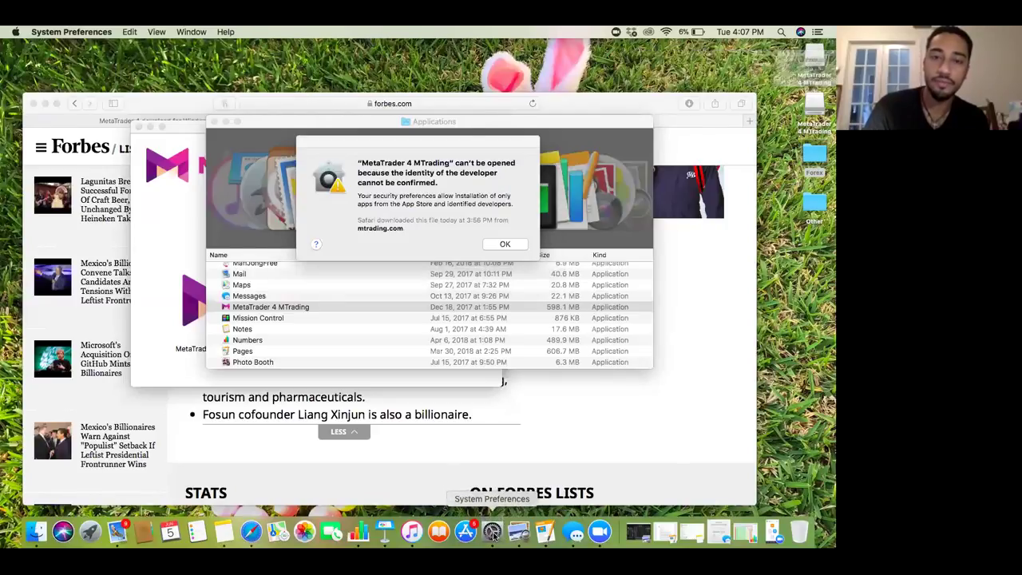
drag(399, 153, 419, 152)
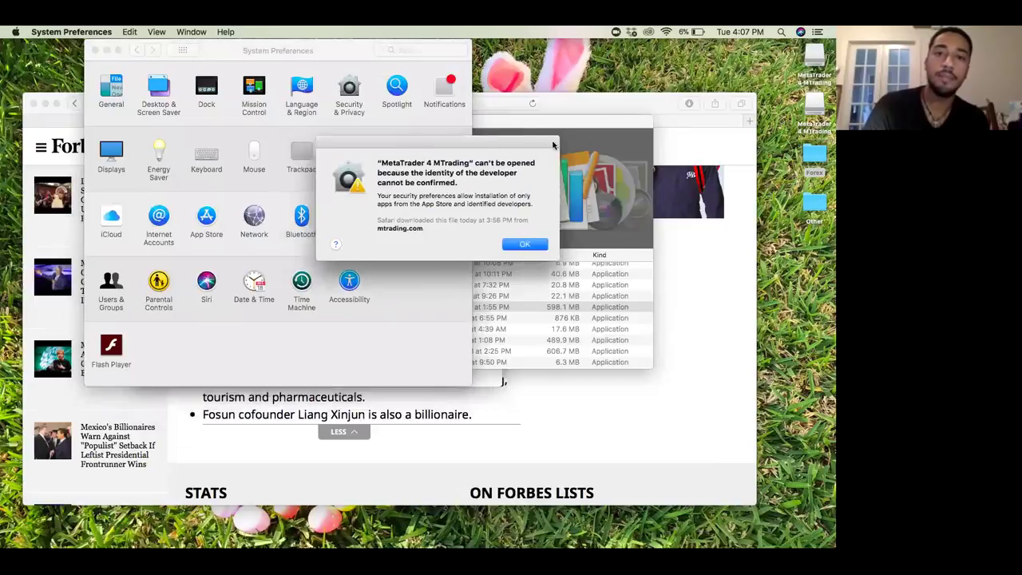
drag(553, 144, 755, 129)
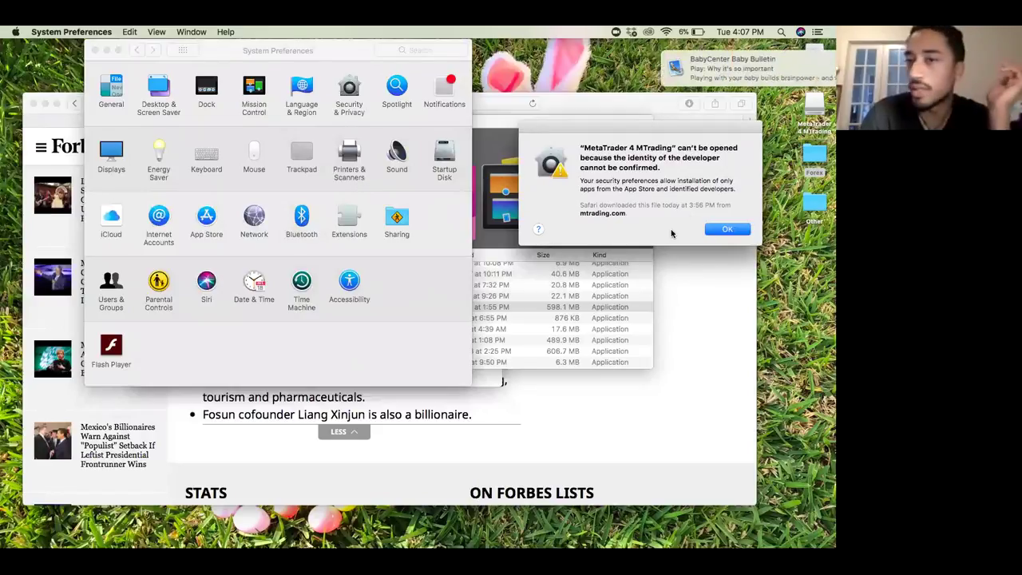
click(353, 104)
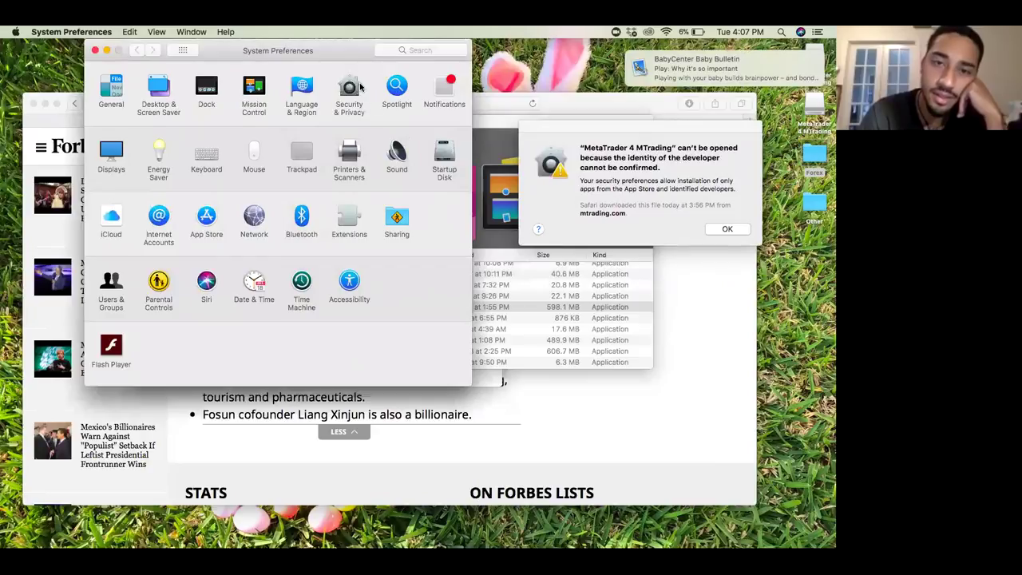
click(372, 101)
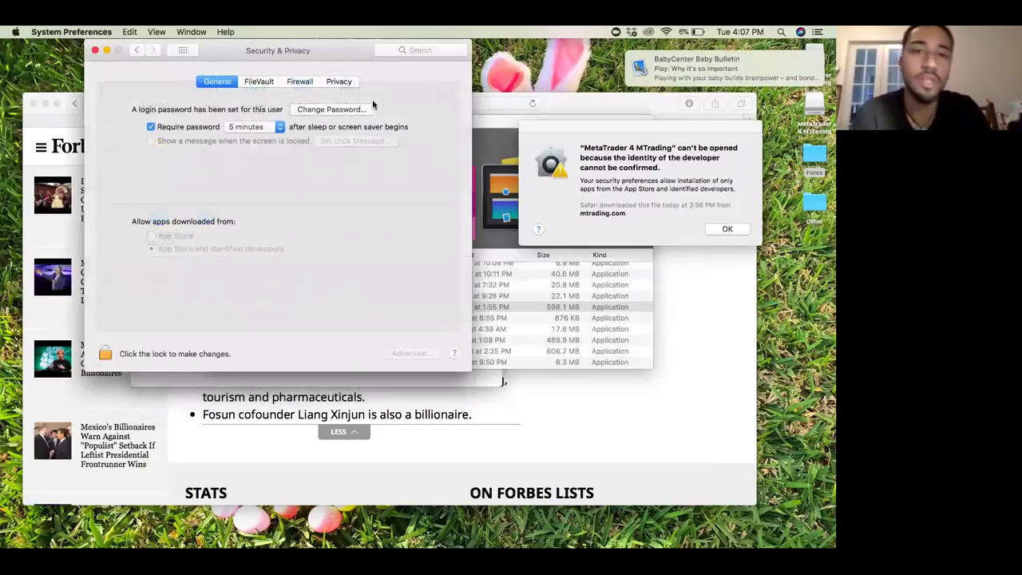
Step: Unlock the Security & Privacy settings by entering the account password
click(104, 356)
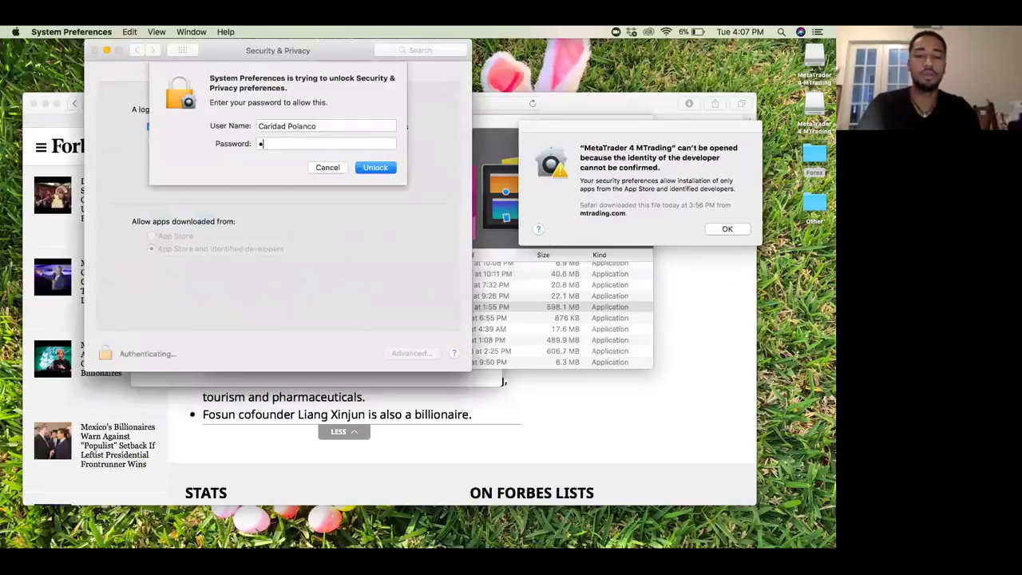
text(********)
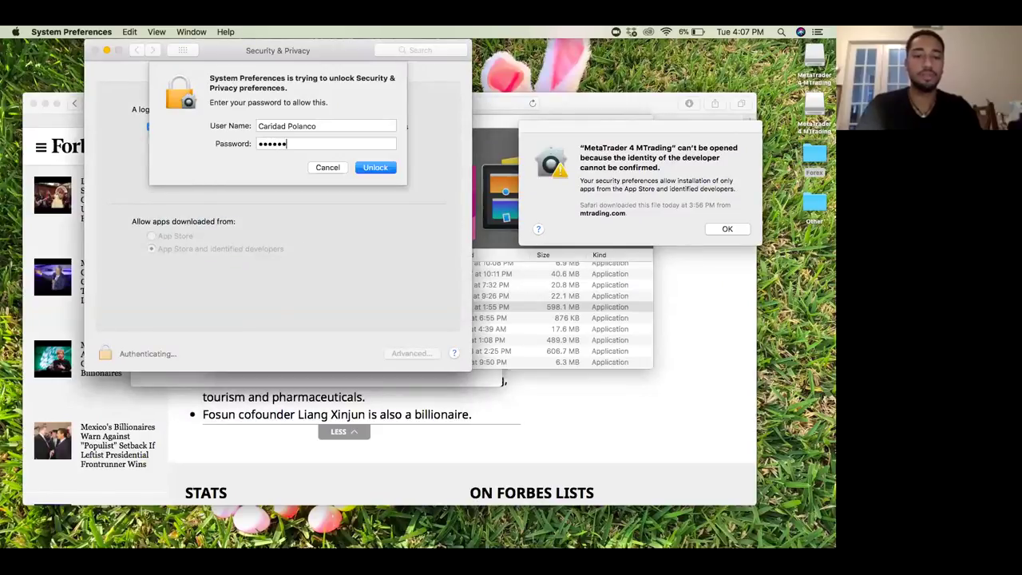
click(385, 167)
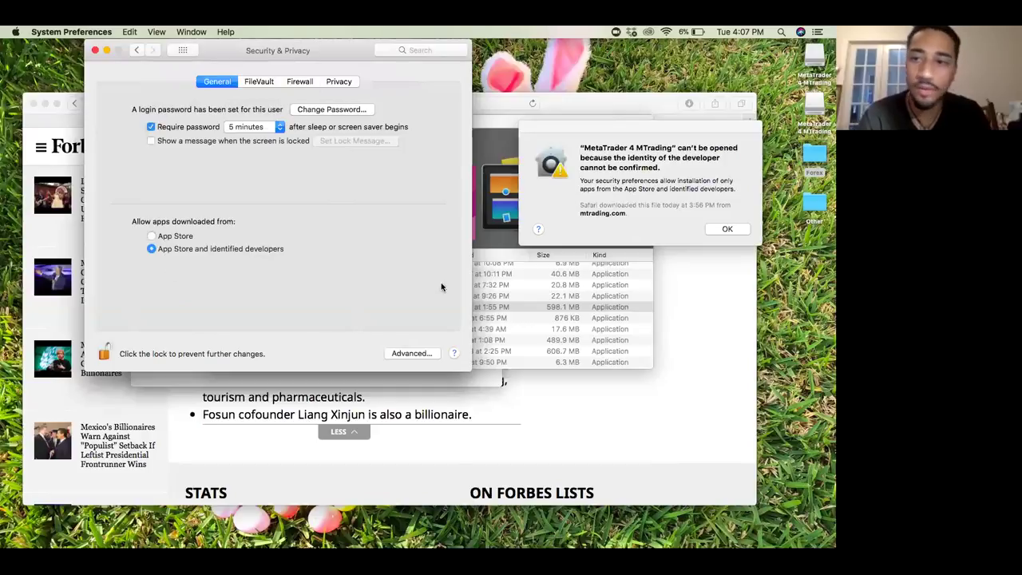
Step: Dismiss the warning and choose Open Anyway for the blocked MetaTrader 4 MTrading
click(727, 229)
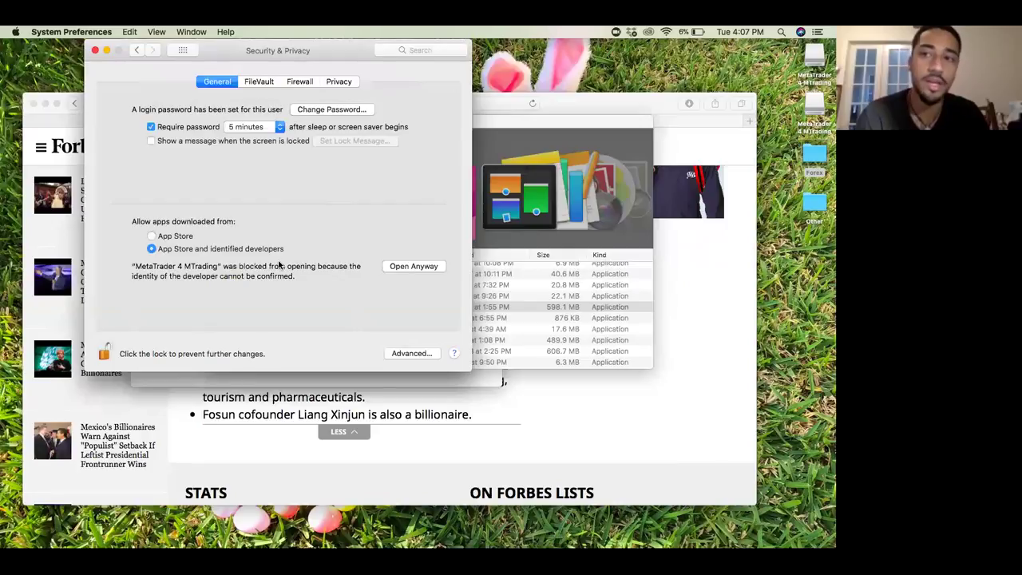
click(413, 267)
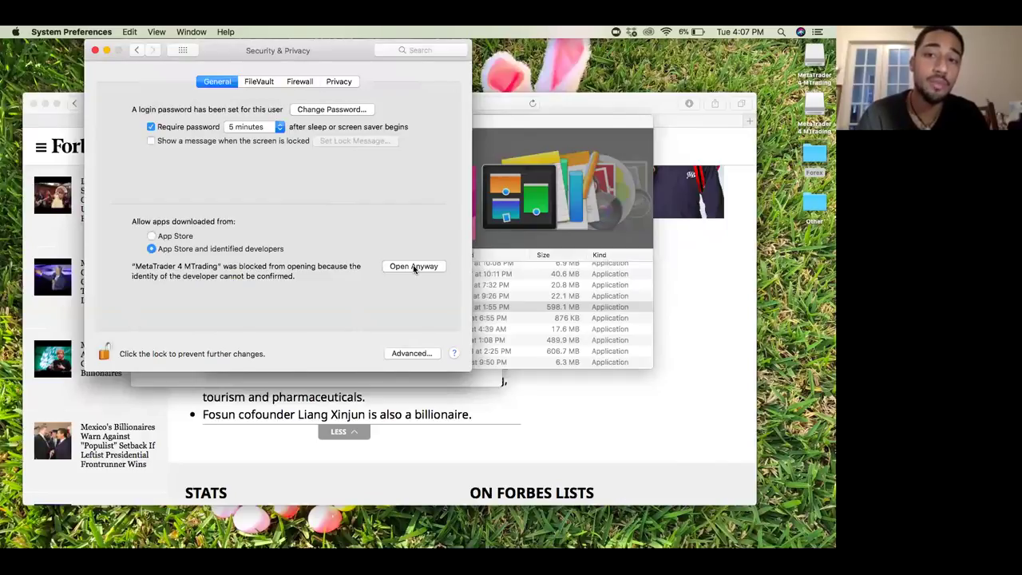
click(414, 266)
click(414, 266)
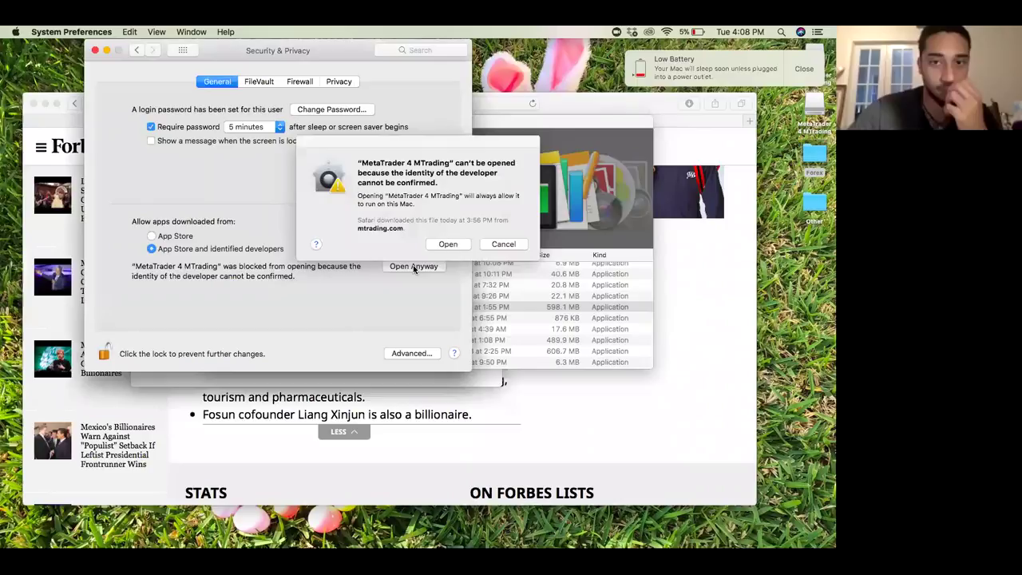
Step: Confirm Open, retry Open Anyway, then switch between the Applications window and Security & Privacy
click(450, 247)
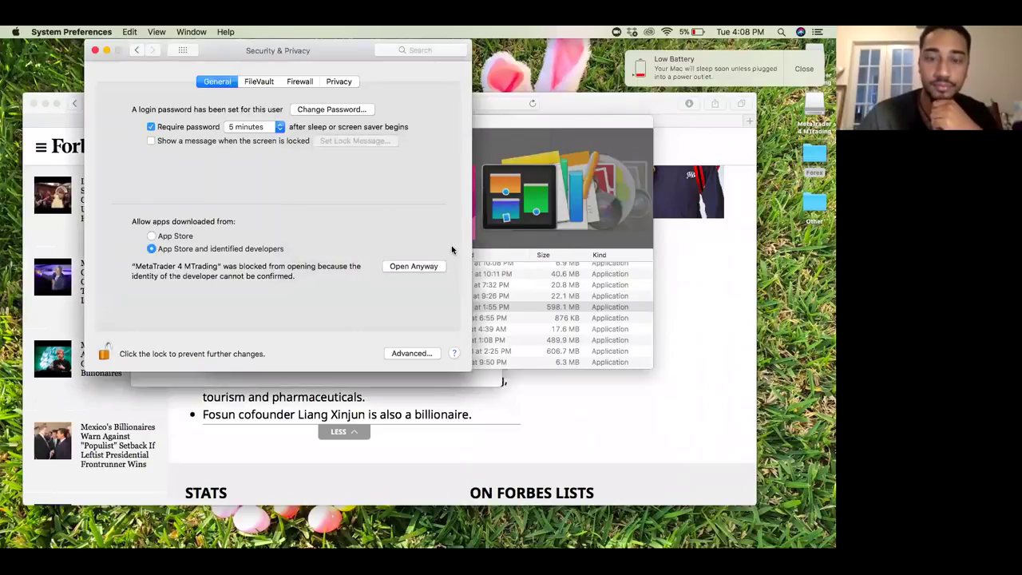
click(415, 266)
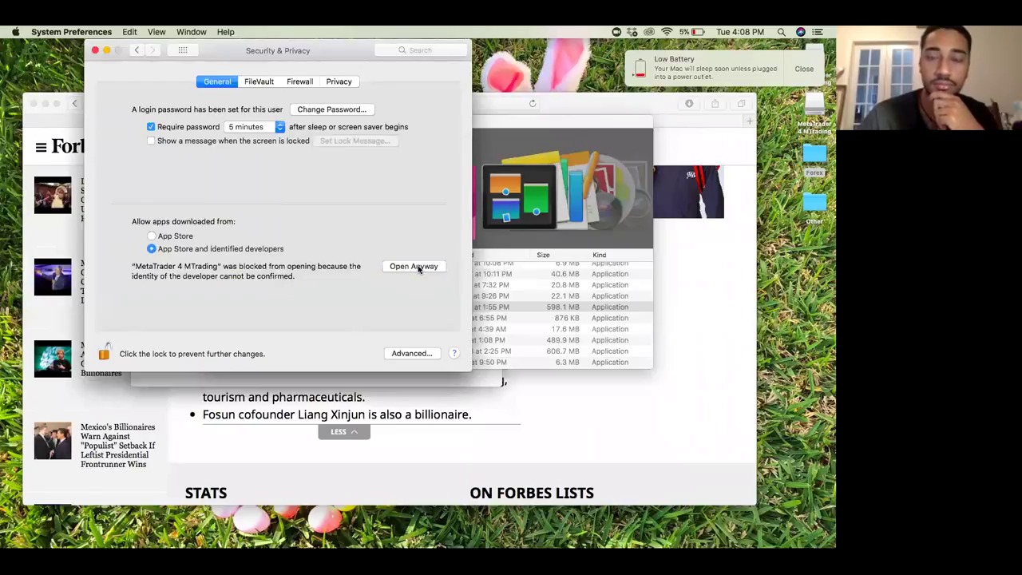
click(392, 269)
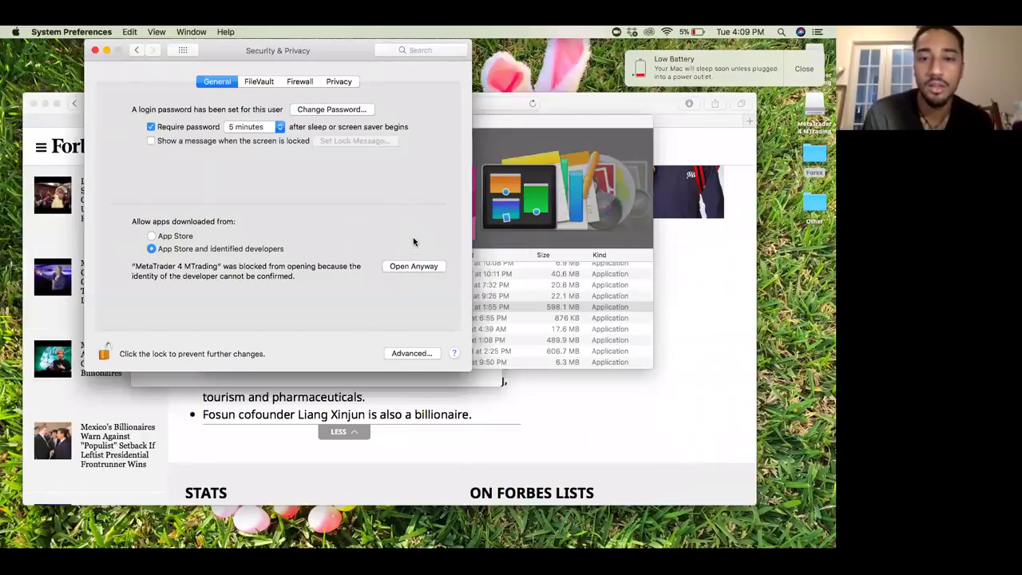
mouse_move(518, 532)
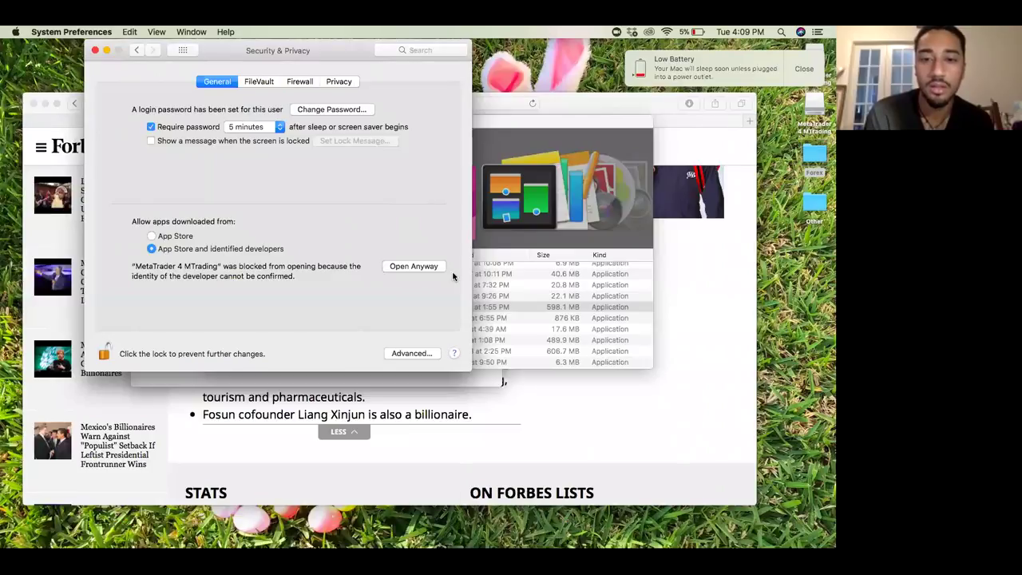
click(503, 302)
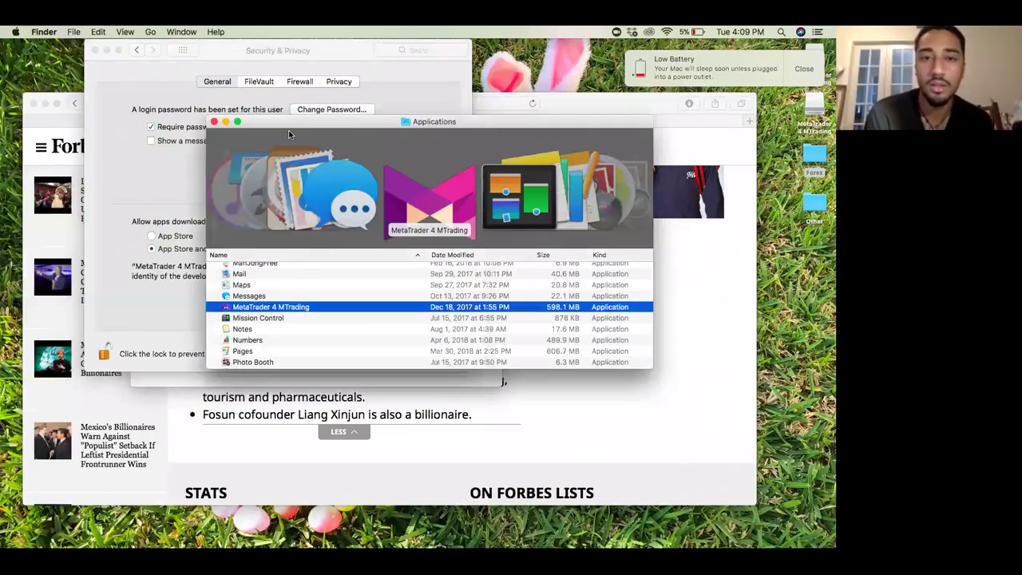
click(155, 186)
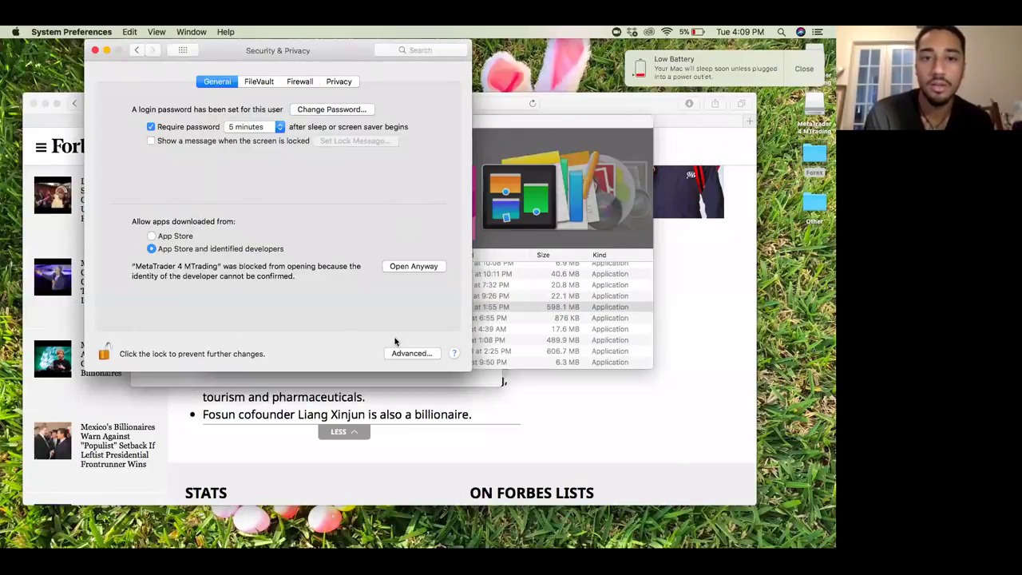
Step: Allow MetaTrader 4 MTrading to launch using Open Anyway in Security & Privacy
click(410, 271)
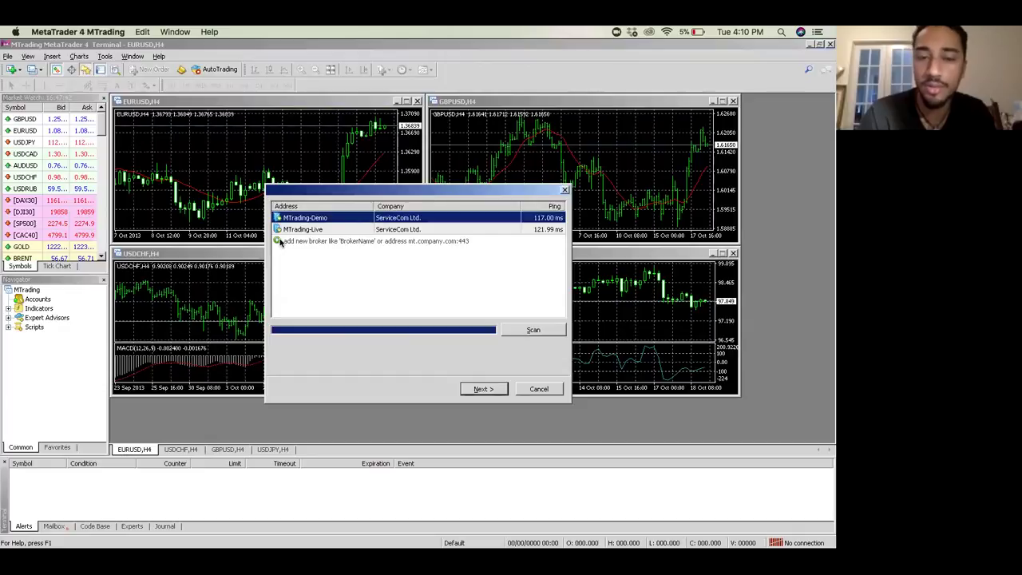
Step: Search for the 'tw corp' broker to add the TradersWay-Demo and TradersWay-Live servers
click(280, 241)
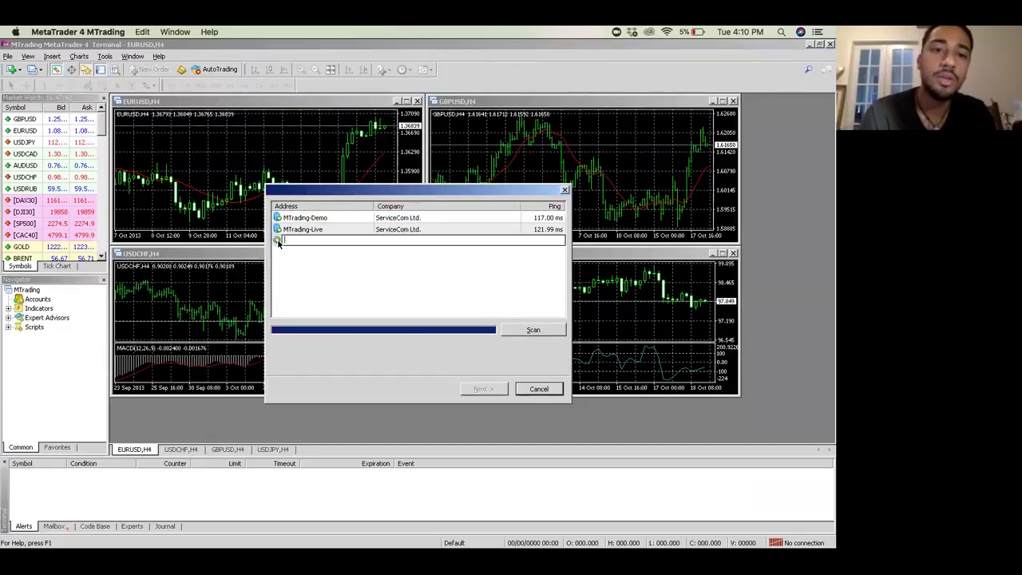
key(Escape)
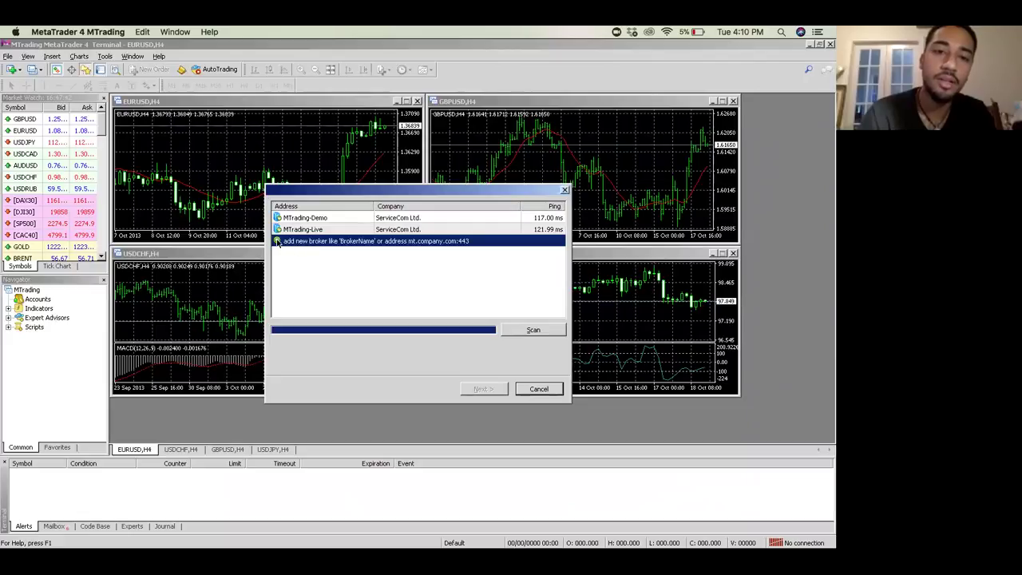
click(277, 243)
text(t)
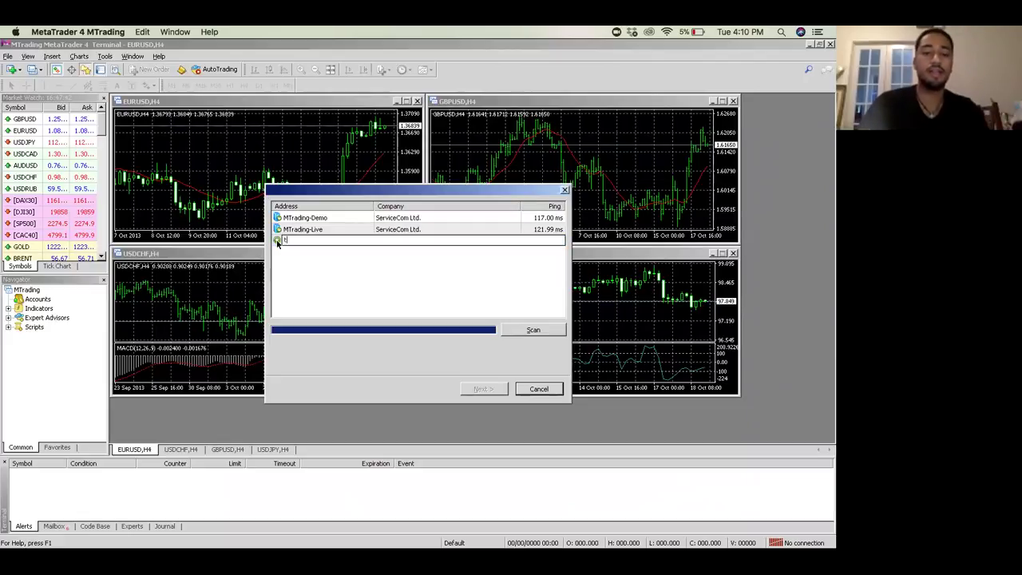
text(w corp)
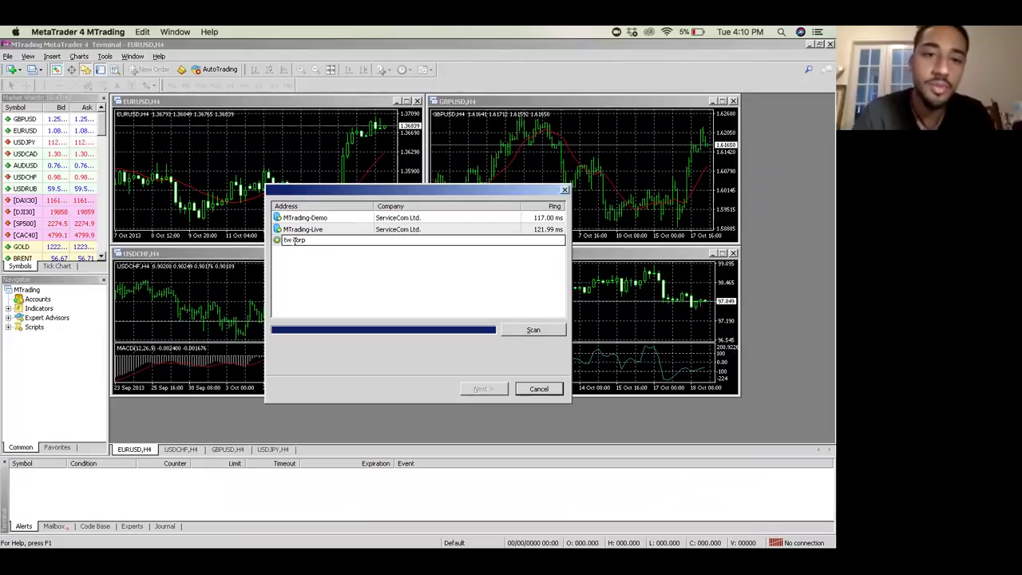
click(528, 330)
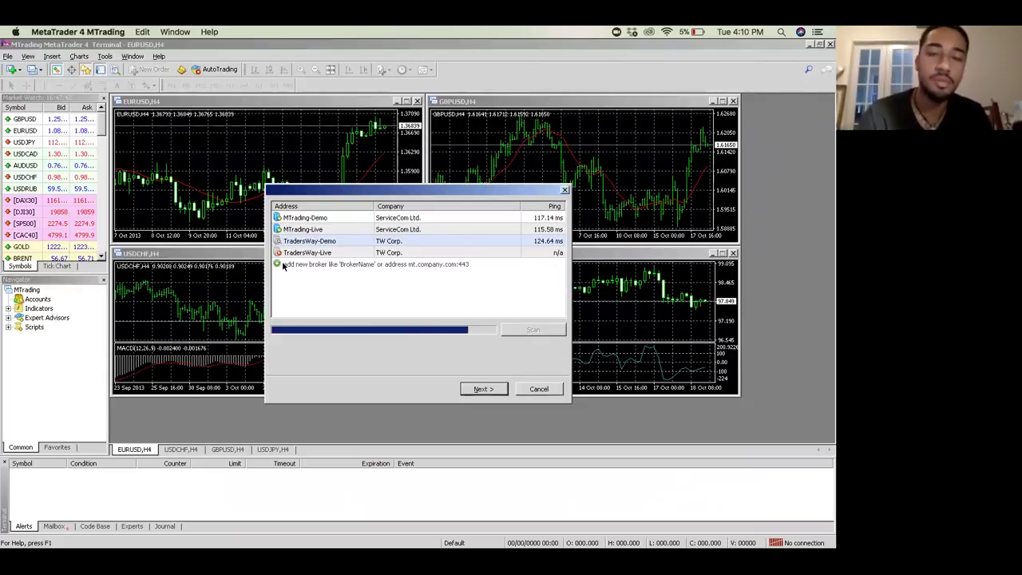
Step: Search for another broker, adding the JAFX-Demo3 and JAFX-Real3 servers
click(279, 264)
text(ss)
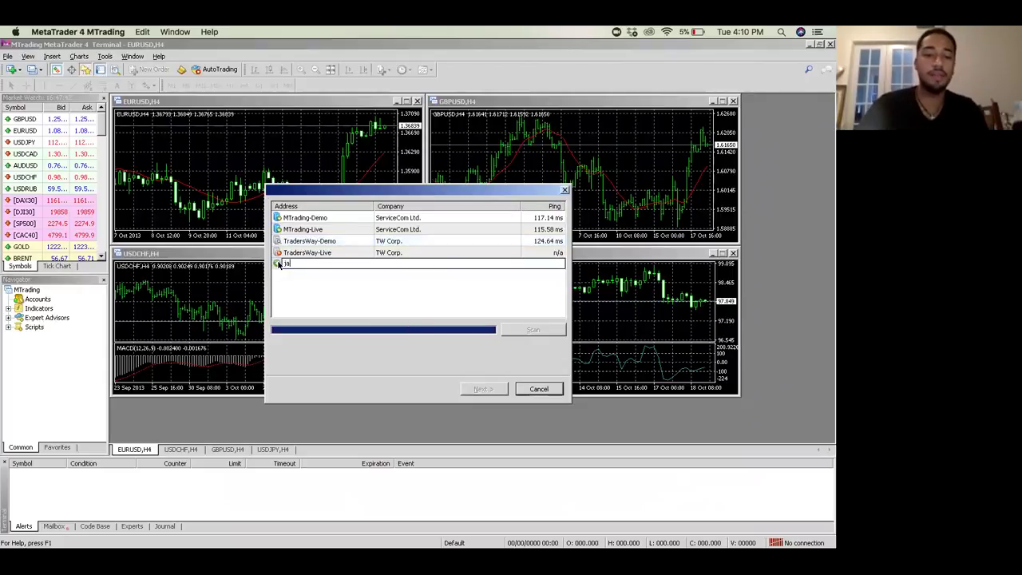
text(fx)
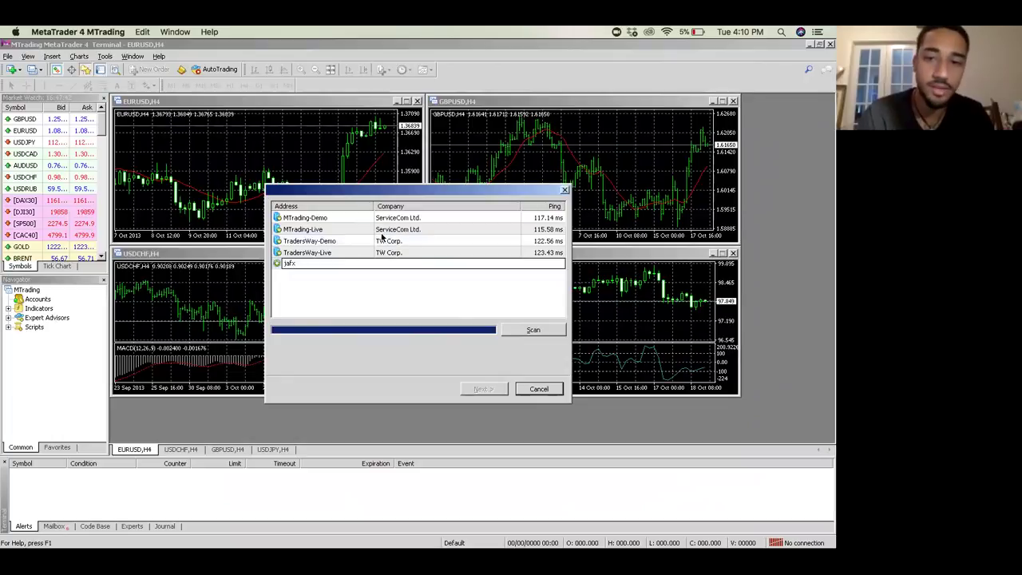
click(527, 329)
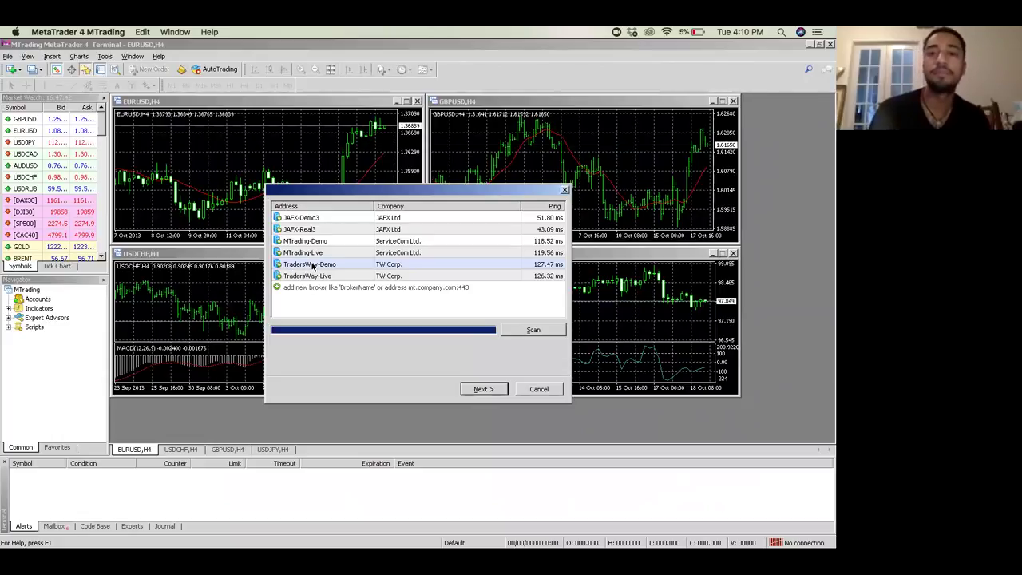
Step: Try TradersWay-Live with an existing account, then go back to the server list
click(312, 266)
click(318, 276)
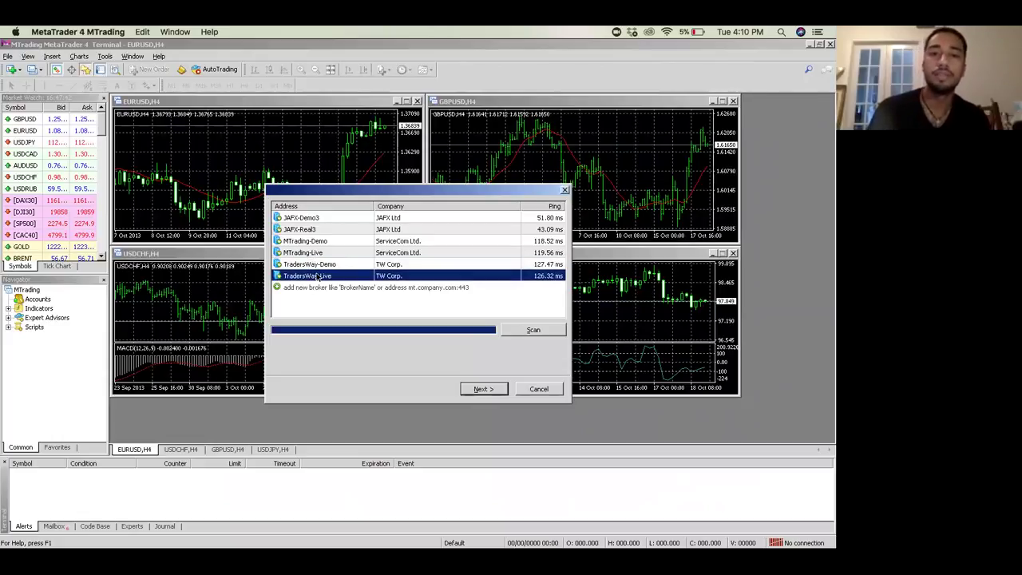
click(484, 389)
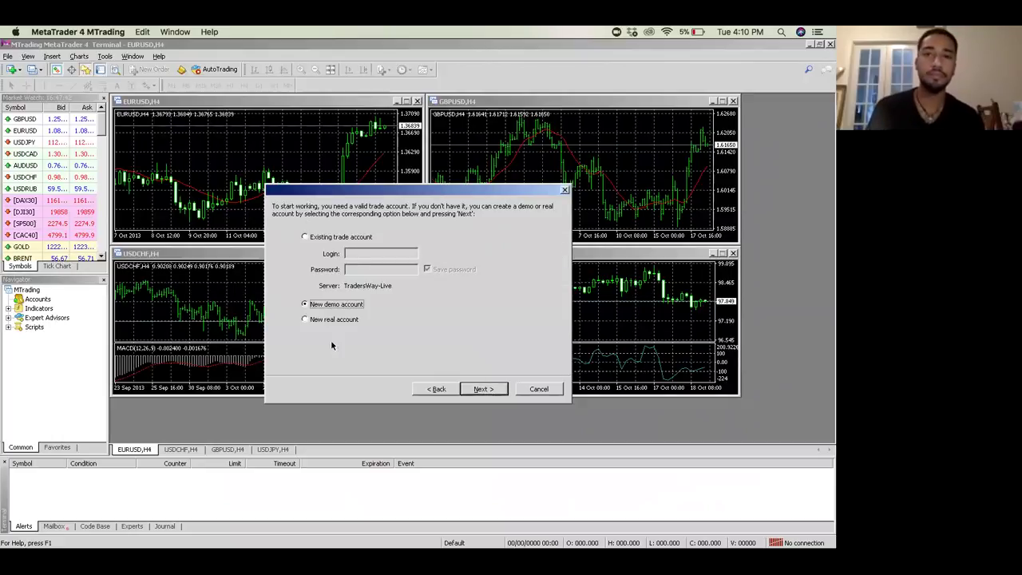
click(304, 236)
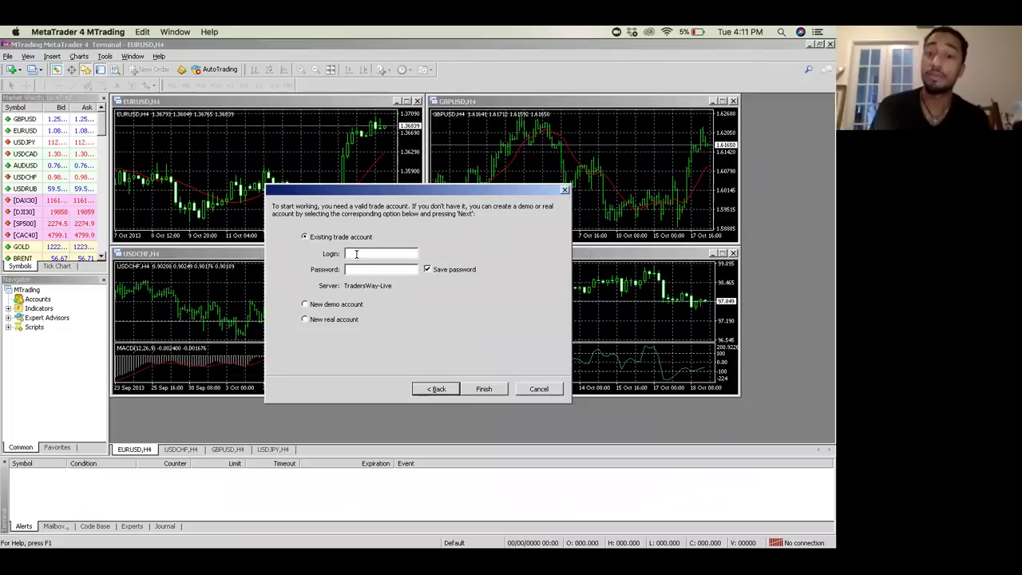
click(432, 389)
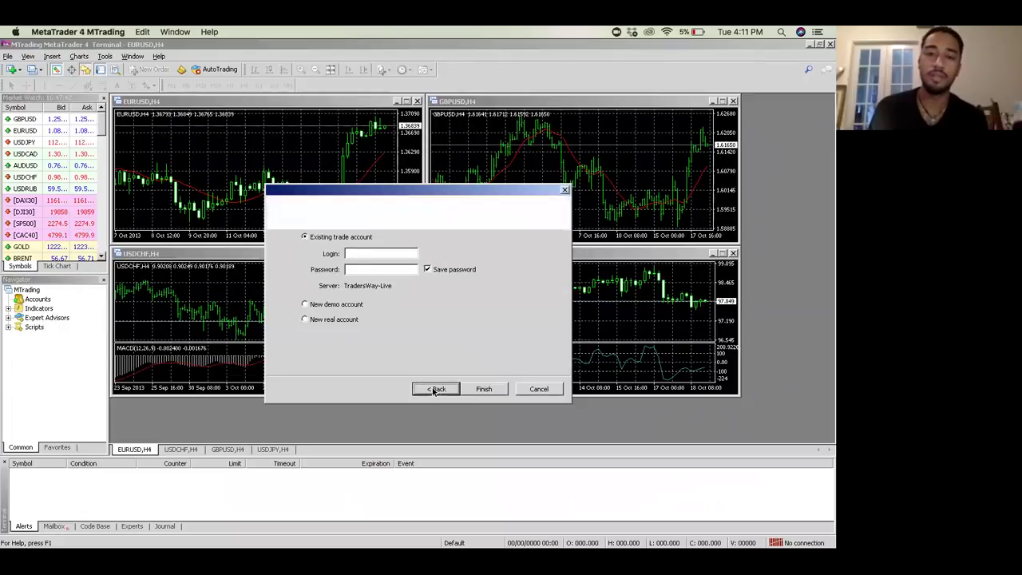
Step: Pick TradersWay-Demo and choose a new demo account to reach the registration form
click(309, 265)
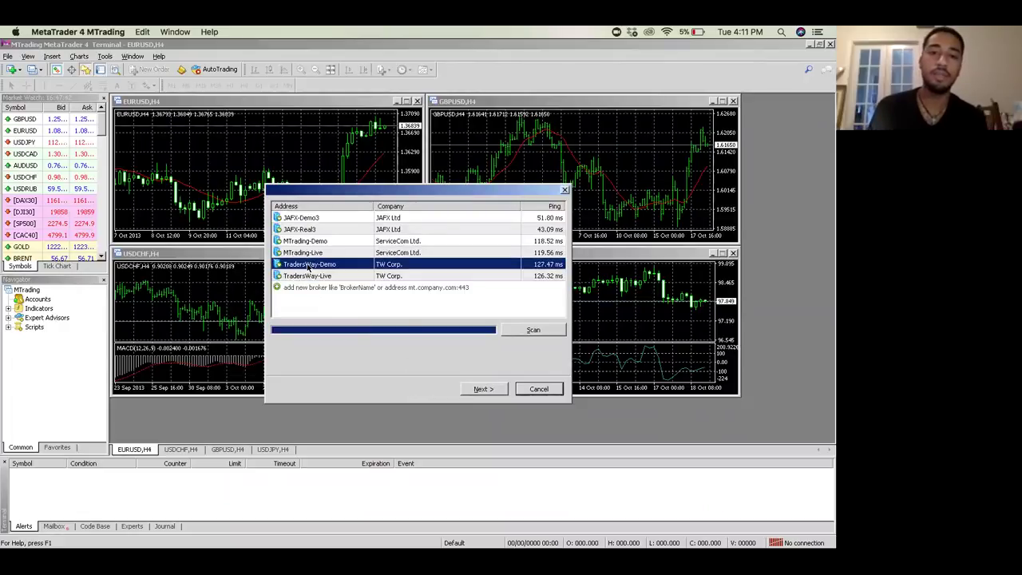
click(487, 391)
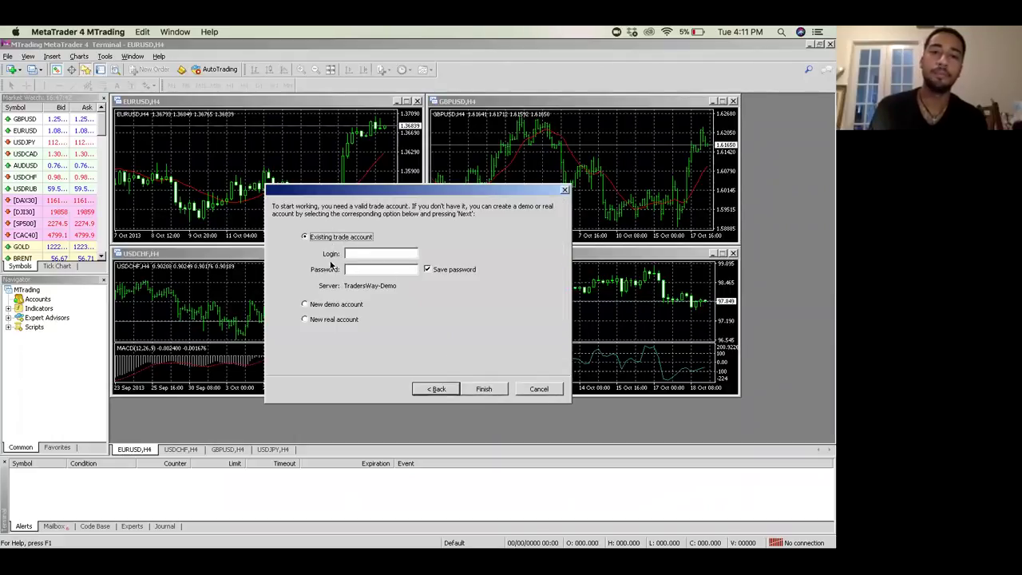
click(305, 304)
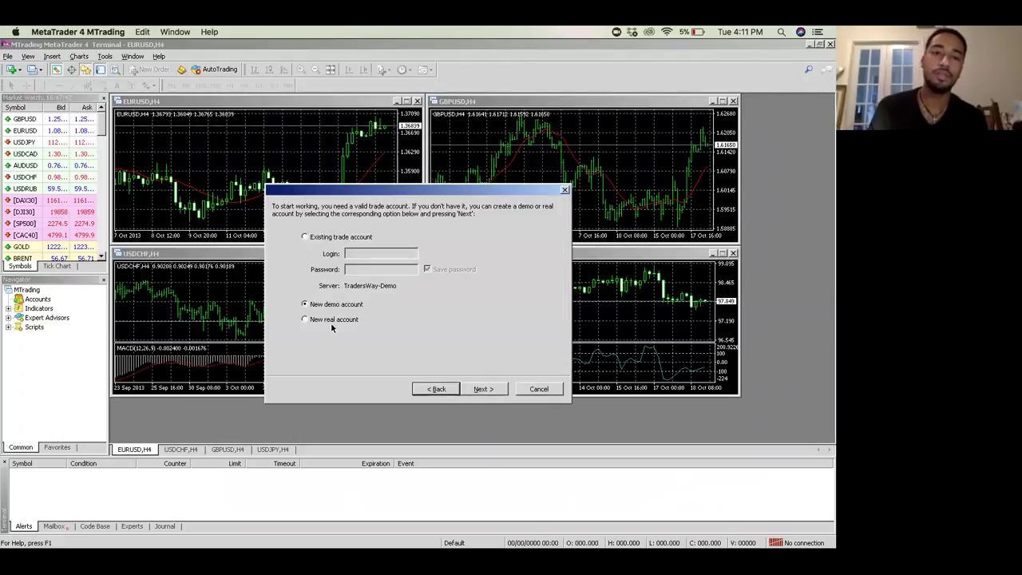
click(306, 236)
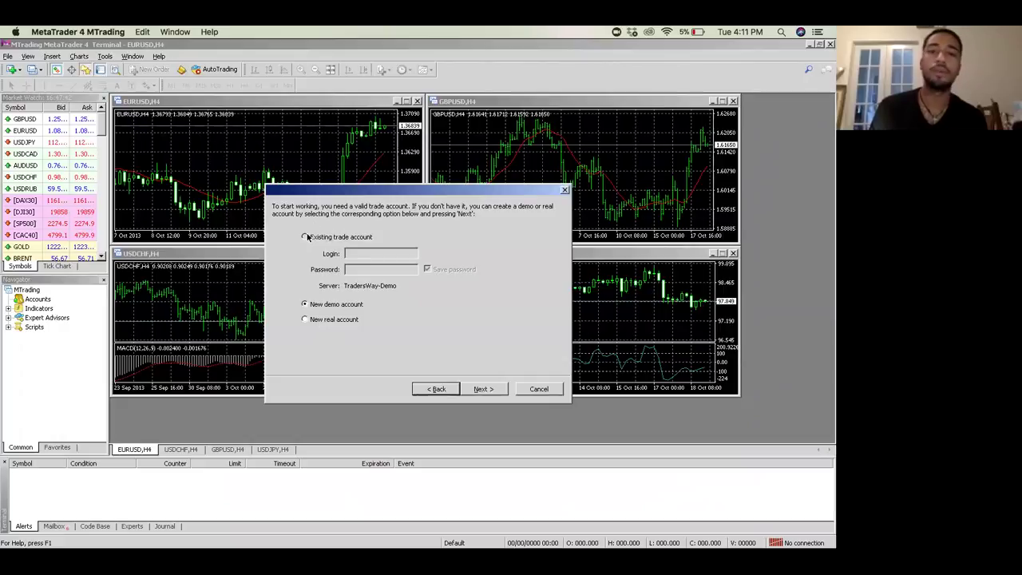
click(307, 306)
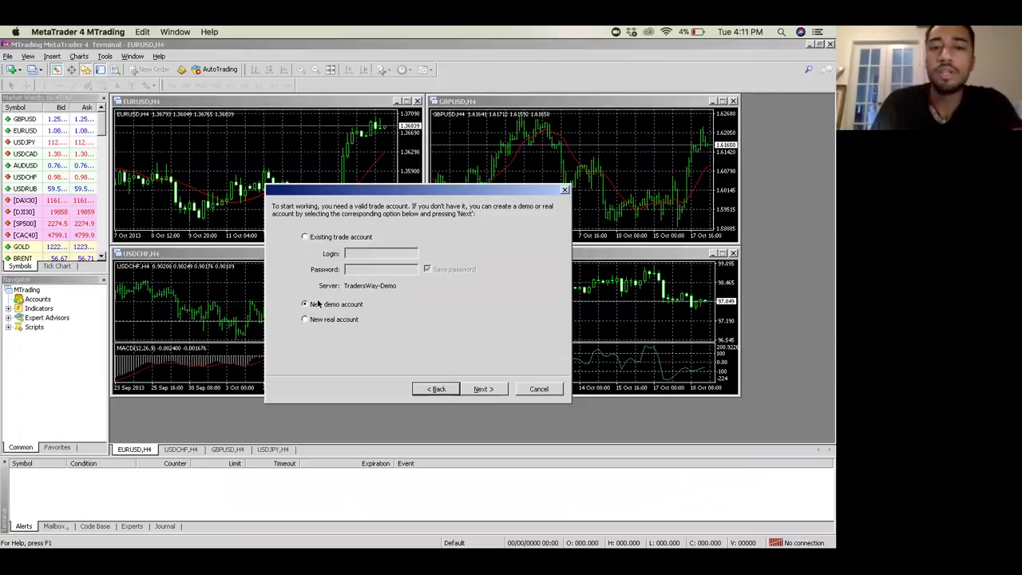
click(486, 388)
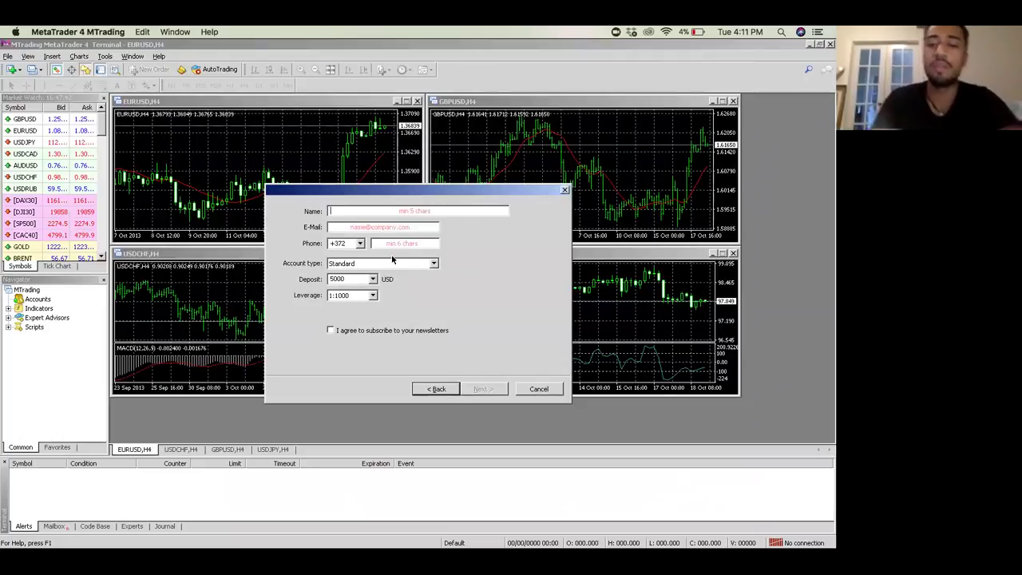
Step: Enter the account holder's name and e-mail address in the demo registration form
key(BackSpace)
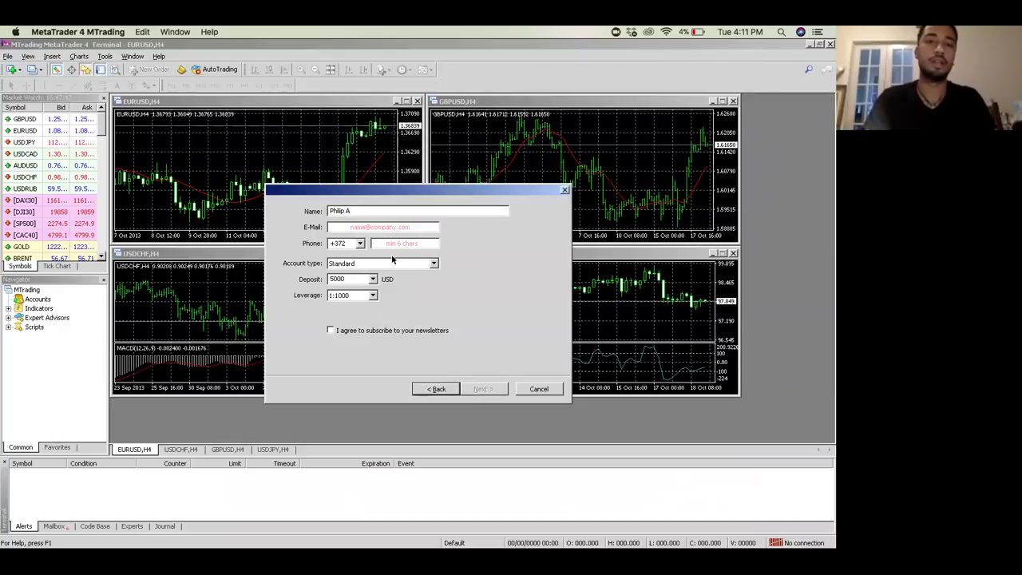
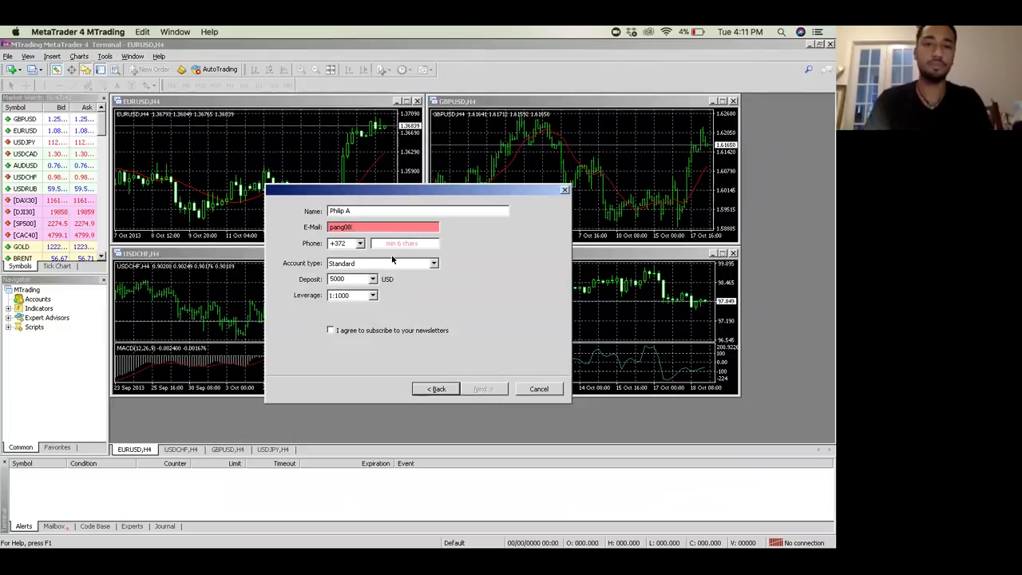
key(BackSpace)
key(BackSpace)
key(BackSpace)
key(BackSpace)
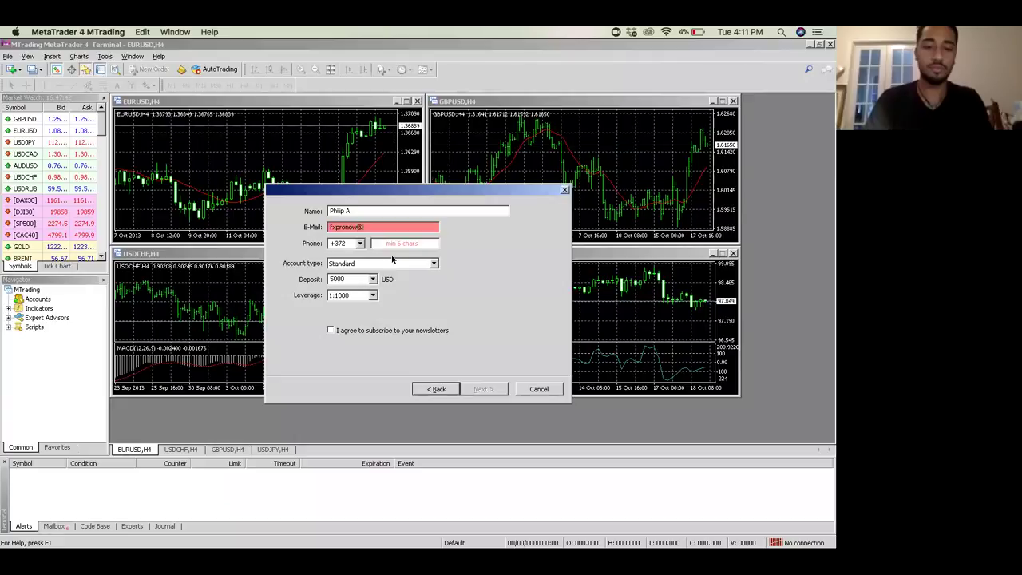
key(Tab)
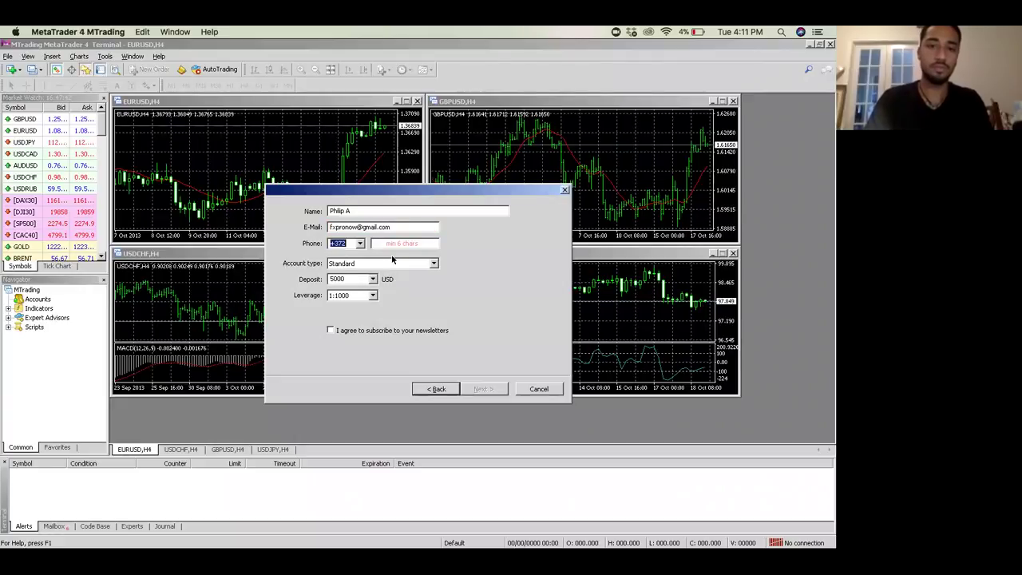
Step: Fill in the phone number, agree to newsletters, and submit the registration
click(391, 242)
text(3)
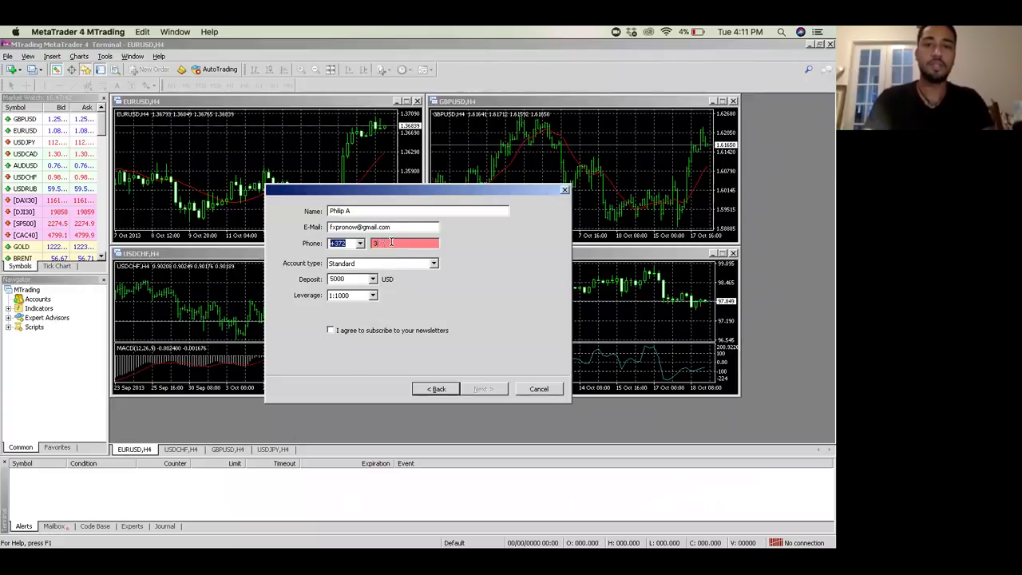
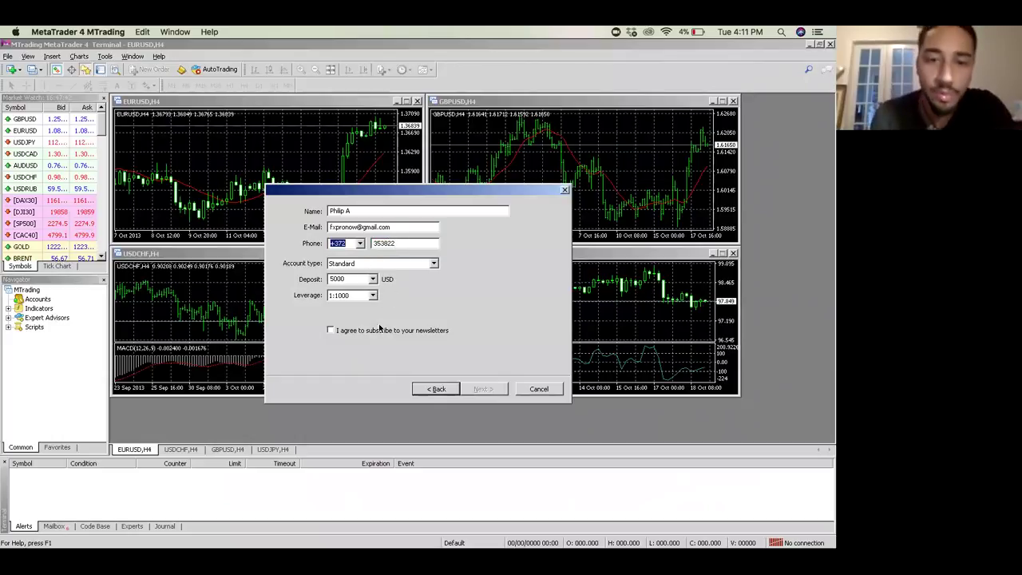
click(329, 331)
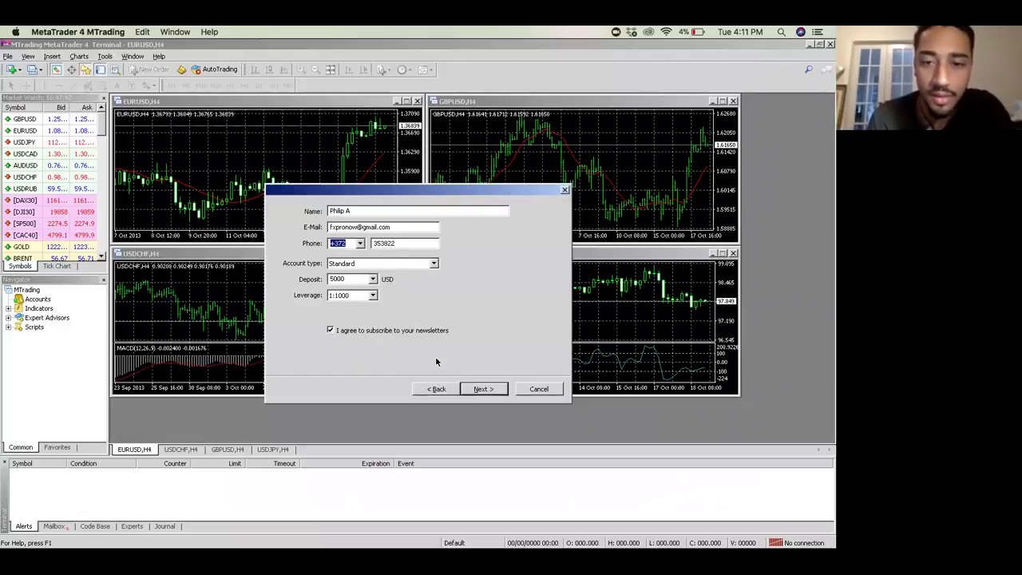
click(483, 388)
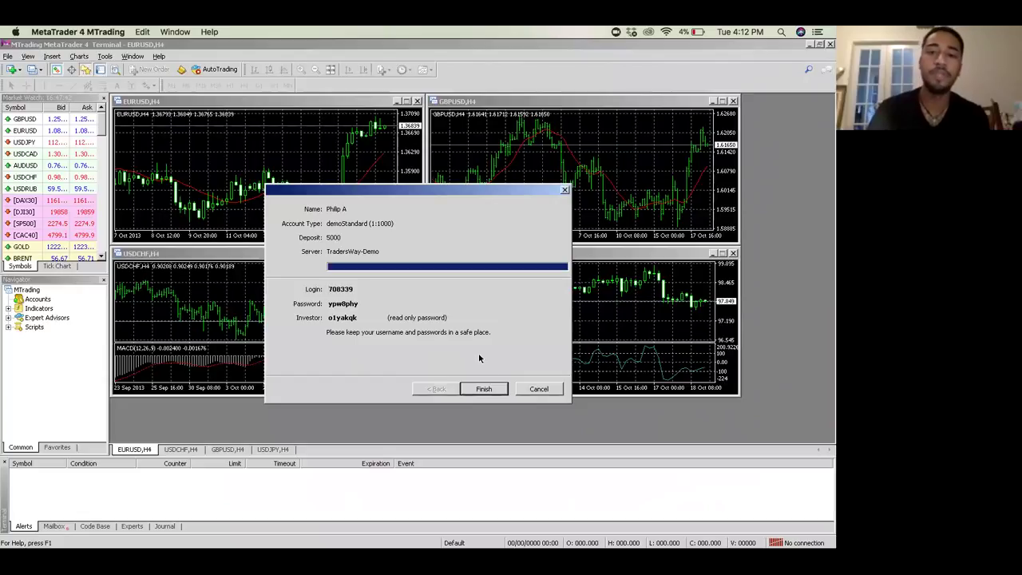
Step: Finish setup to log into the new TradersWay-Demo account, and adjust the system volume
click(484, 389)
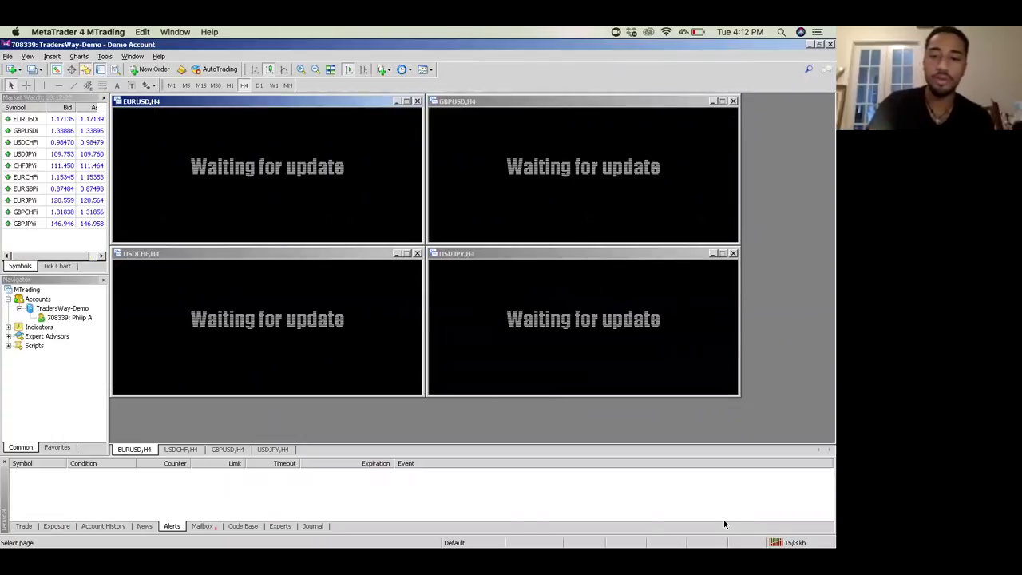
key(XF86AudioLowerVolume)
key(XF86AudioRaiseVolume)
key(XF86AudioRaiseVolume)
key(XF86AudioRaiseVolume)
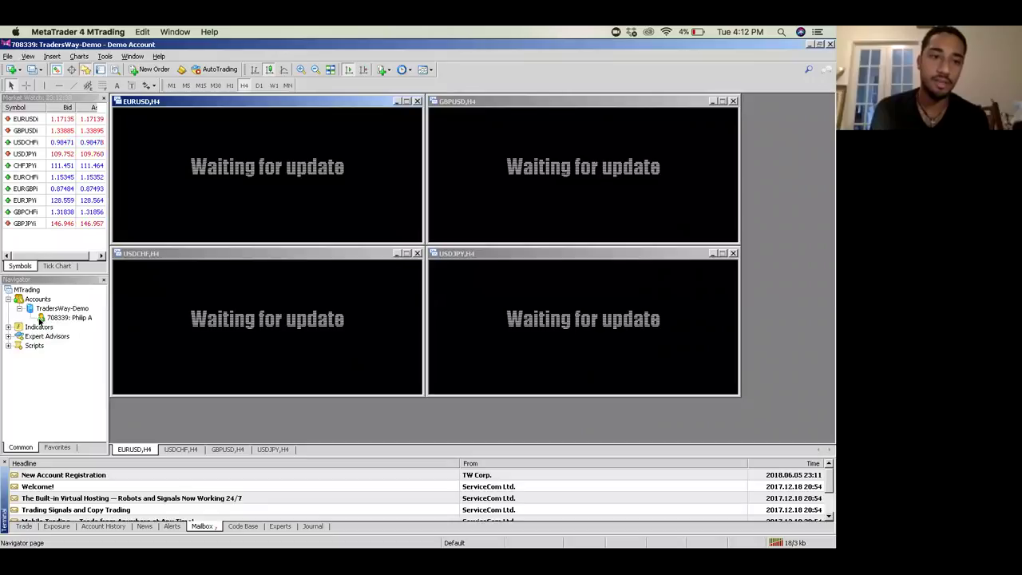
mouse_move(58, 322)
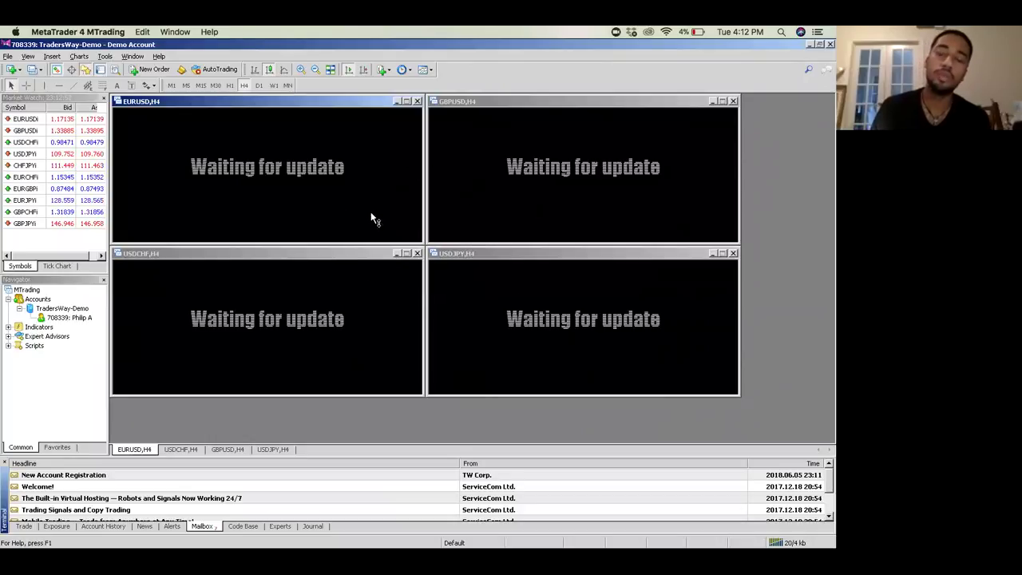
Step: Close the USDCHF, USDJPY and GBPUSD charts, maximise EURUSD H4, and select EURUSD in Market Watch
click(417, 255)
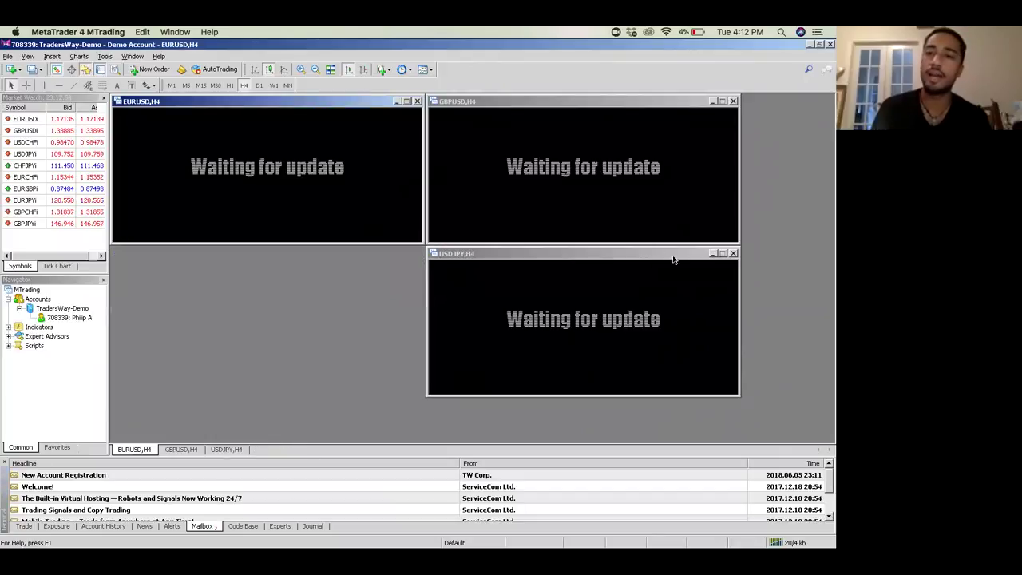
click(733, 255)
click(733, 255)
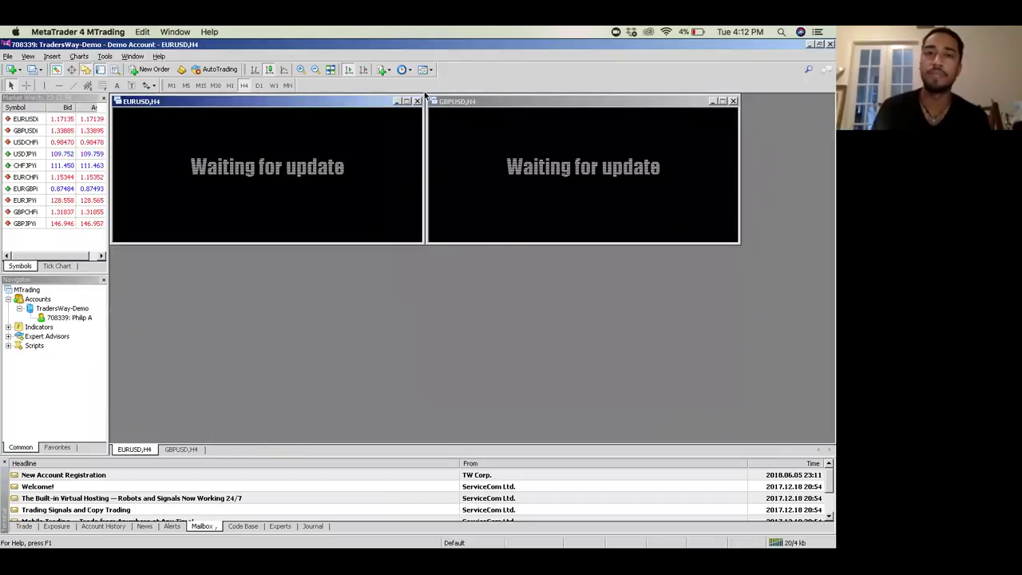
drag(496, 101, 435, 136)
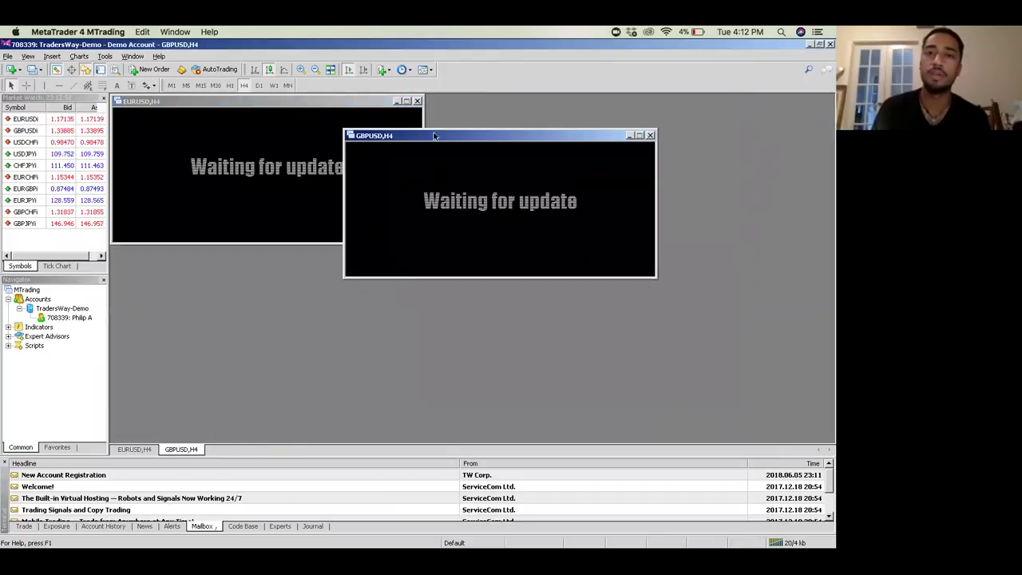
click(650, 135)
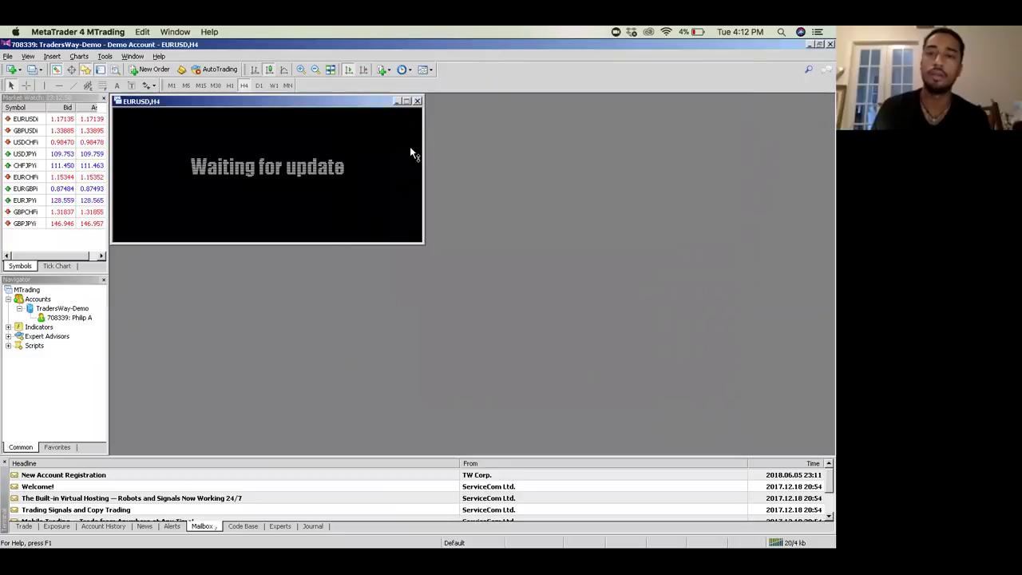
click(407, 103)
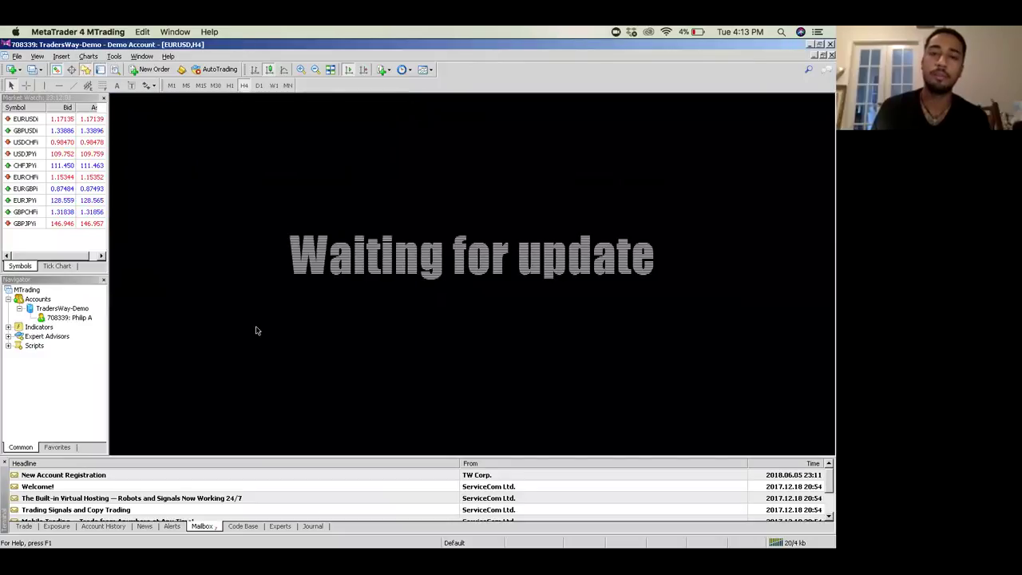
click(29, 120)
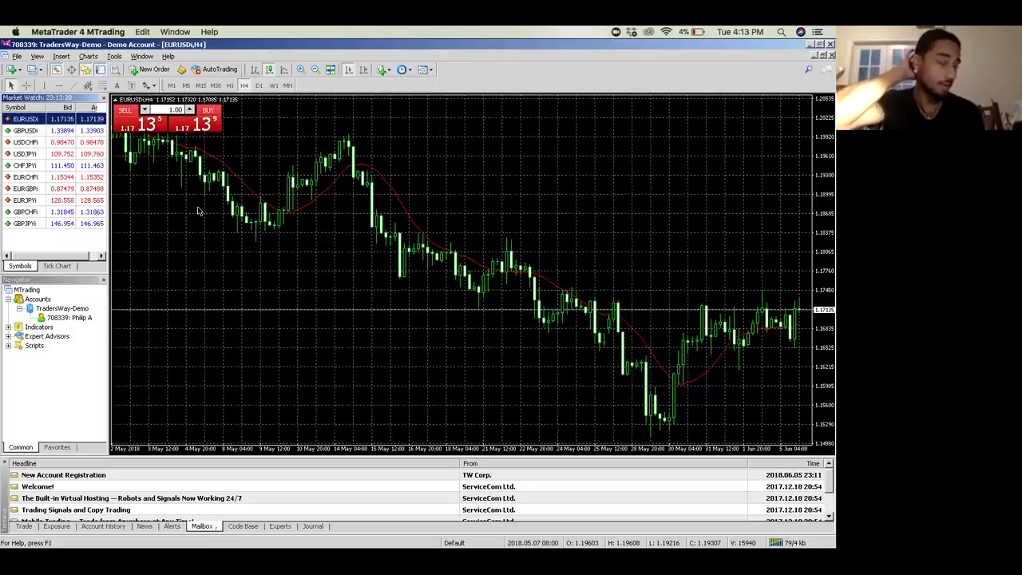
Step: Browse the Tools and Charts menus without choosing anything
click(114, 56)
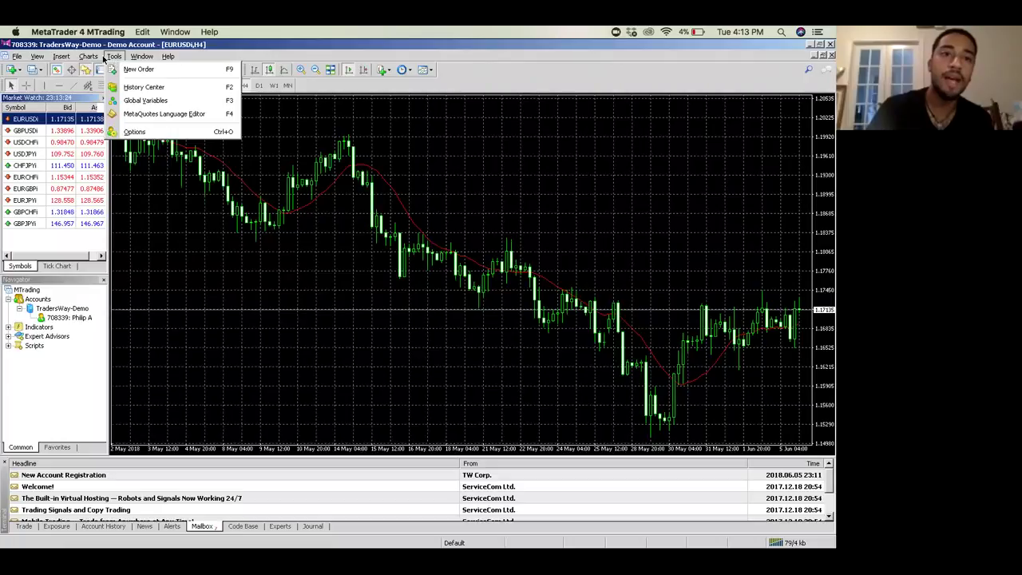
mouse_move(95, 57)
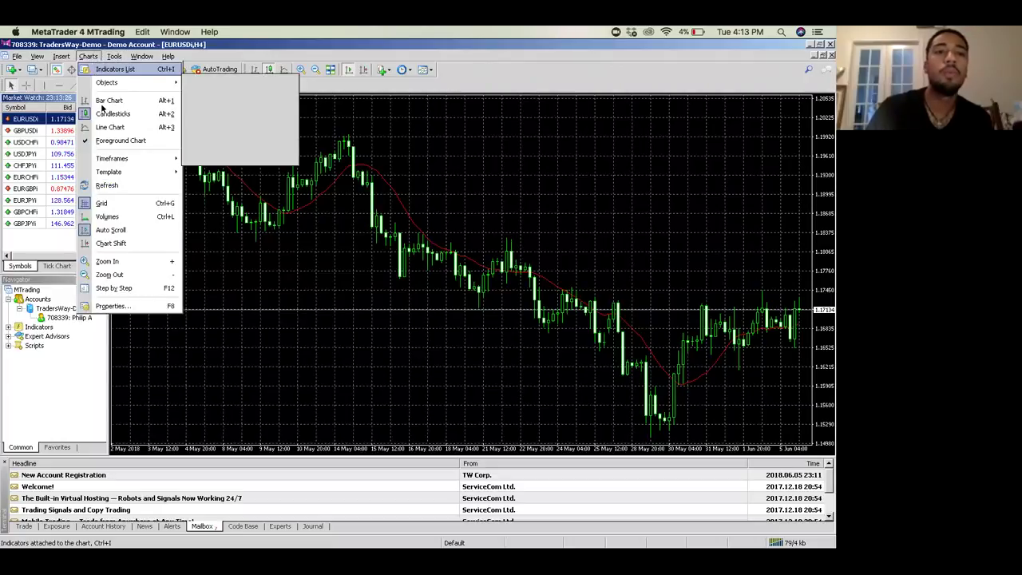
mouse_move(117, 176)
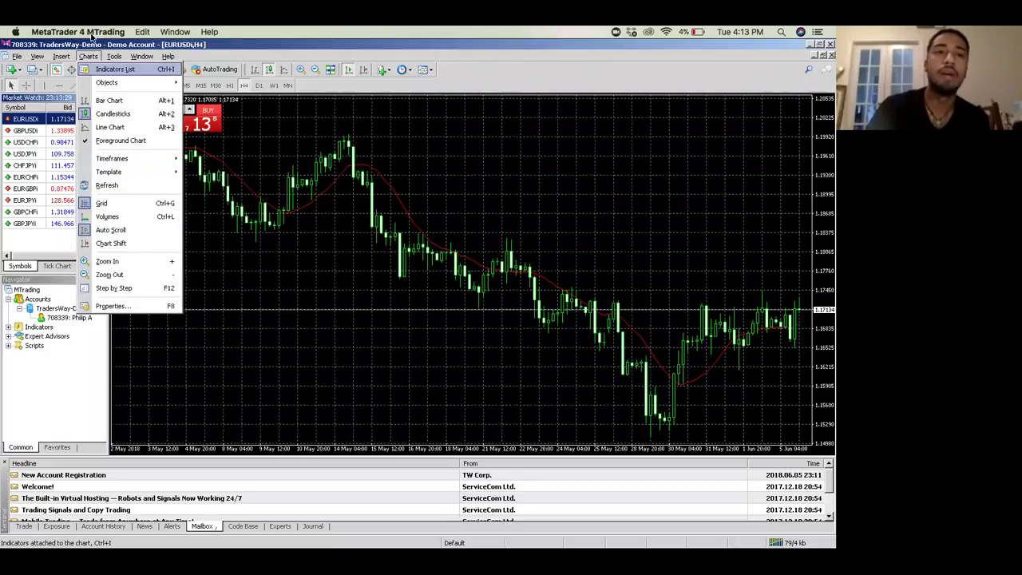
click(192, 84)
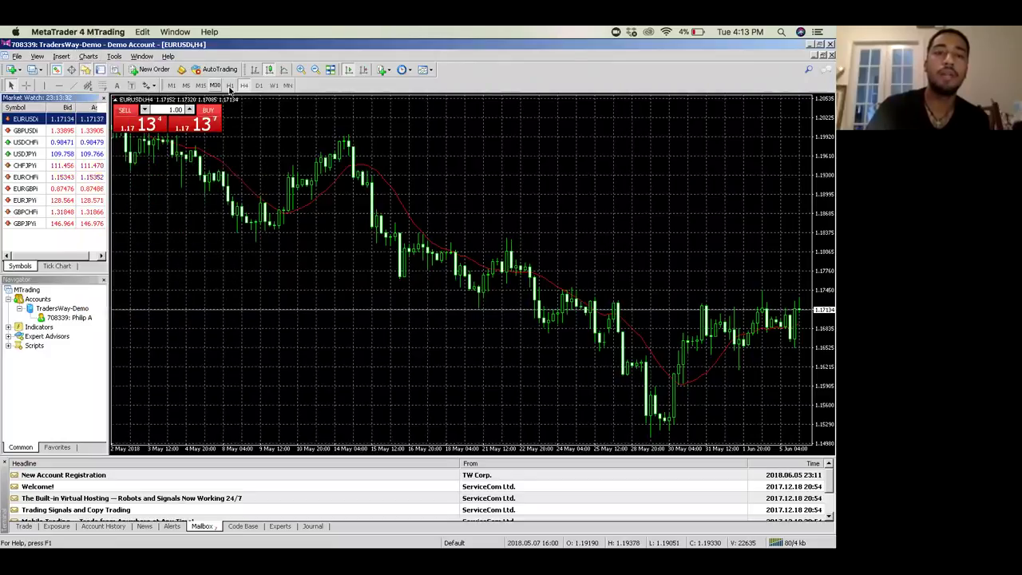
Step: Delete the red moving average indicator from the EURUSD chart
right_click(339, 177)
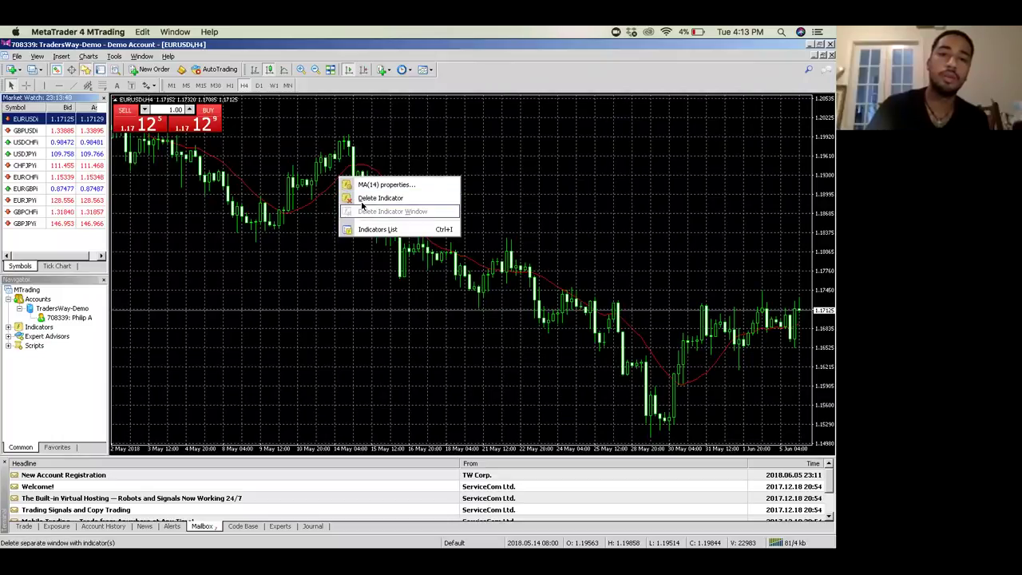
click(357, 198)
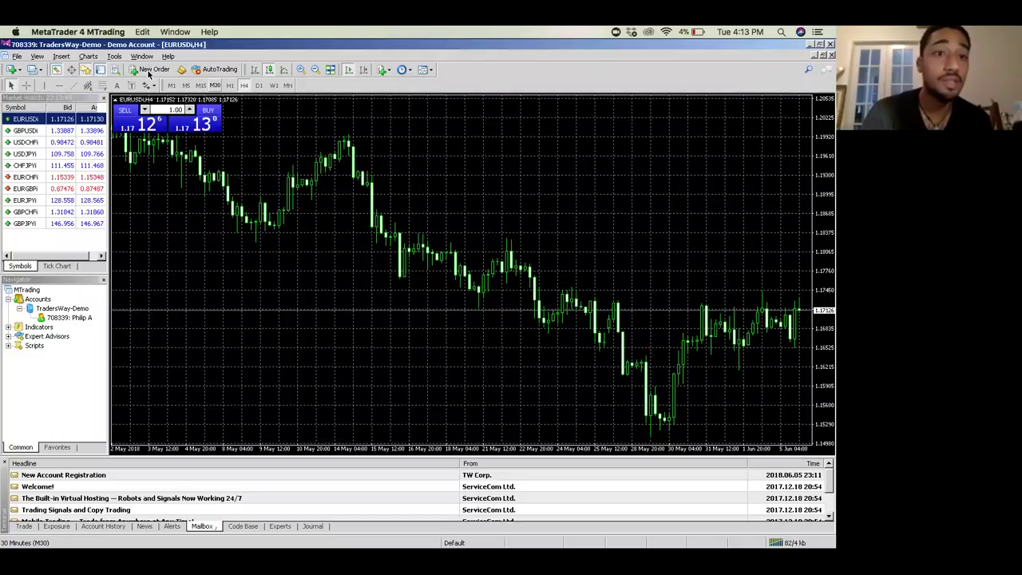
click(88, 56)
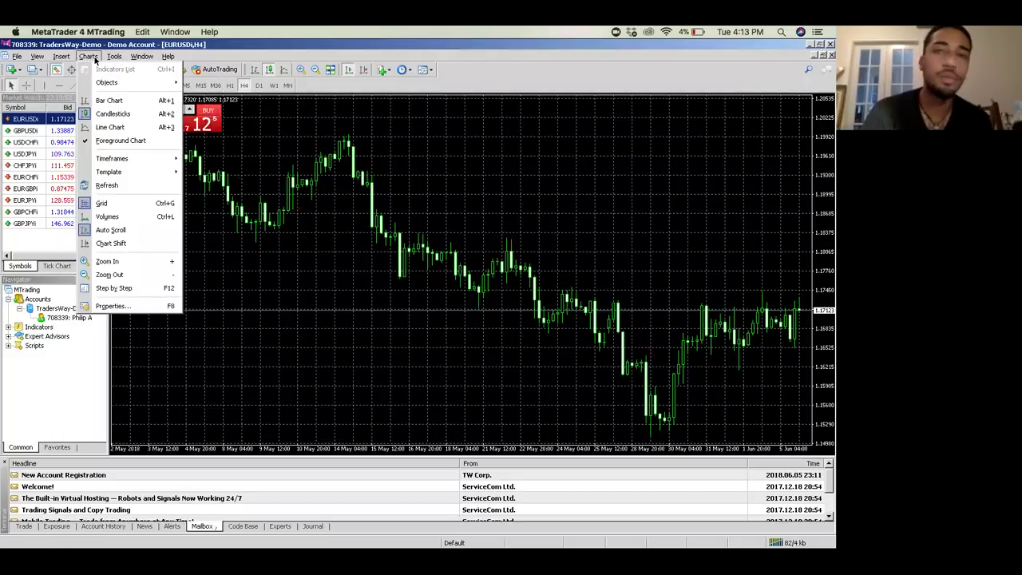
mouse_move(66, 59)
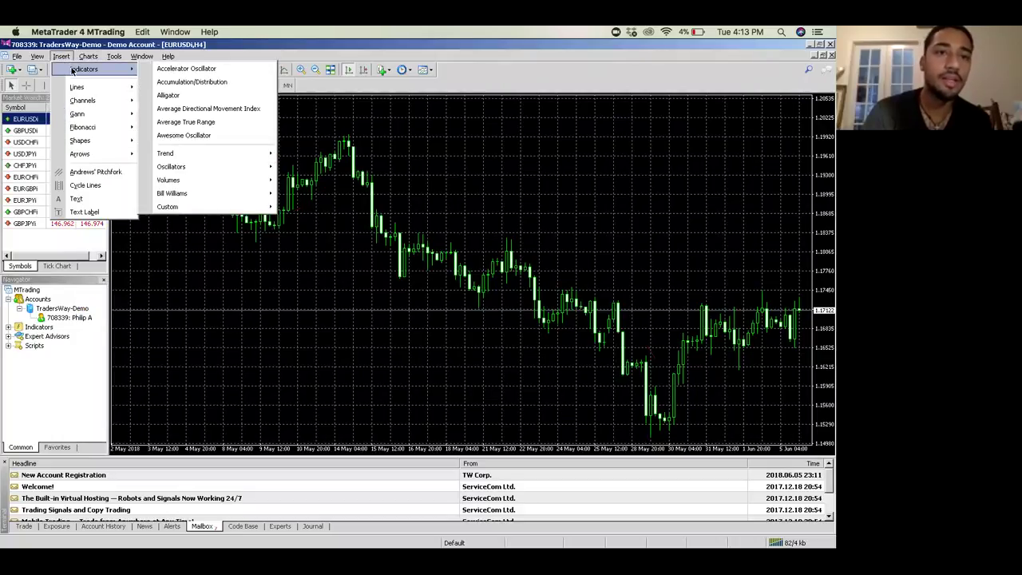
Step: Insert the Ichimoku Kinko Hyo trend indicator and bring up its Colors settings
mouse_move(184, 155)
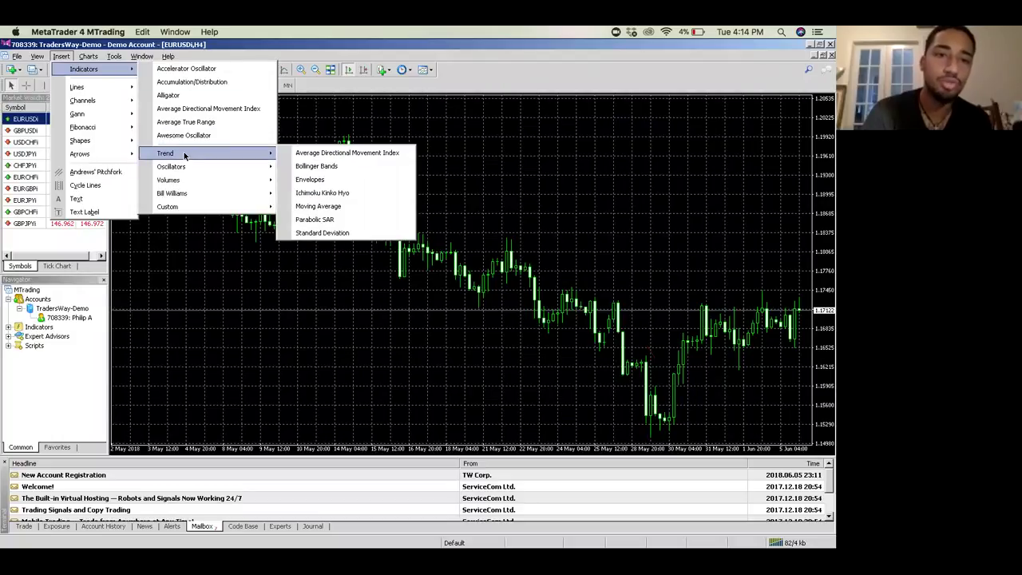
click(334, 194)
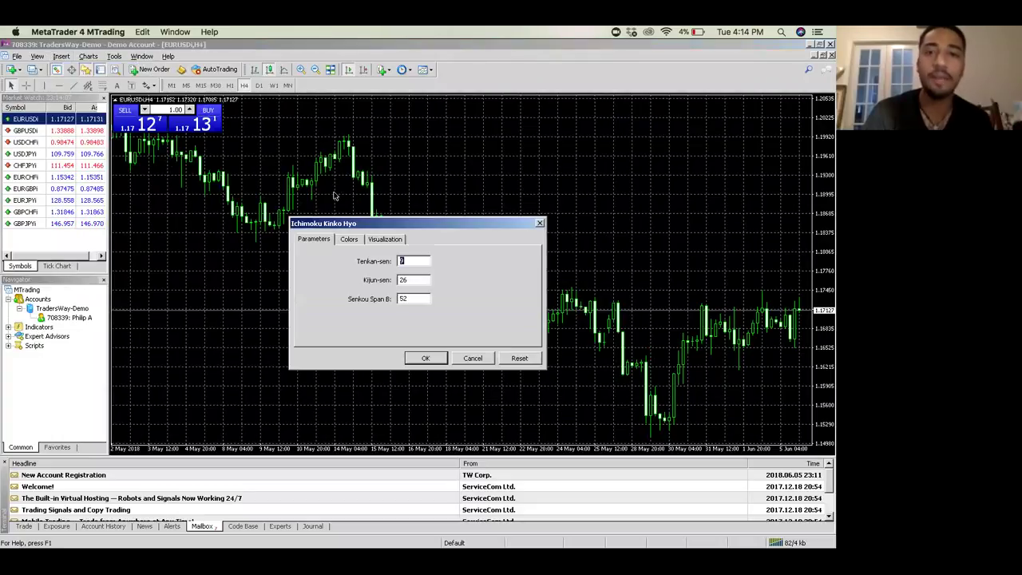
click(351, 239)
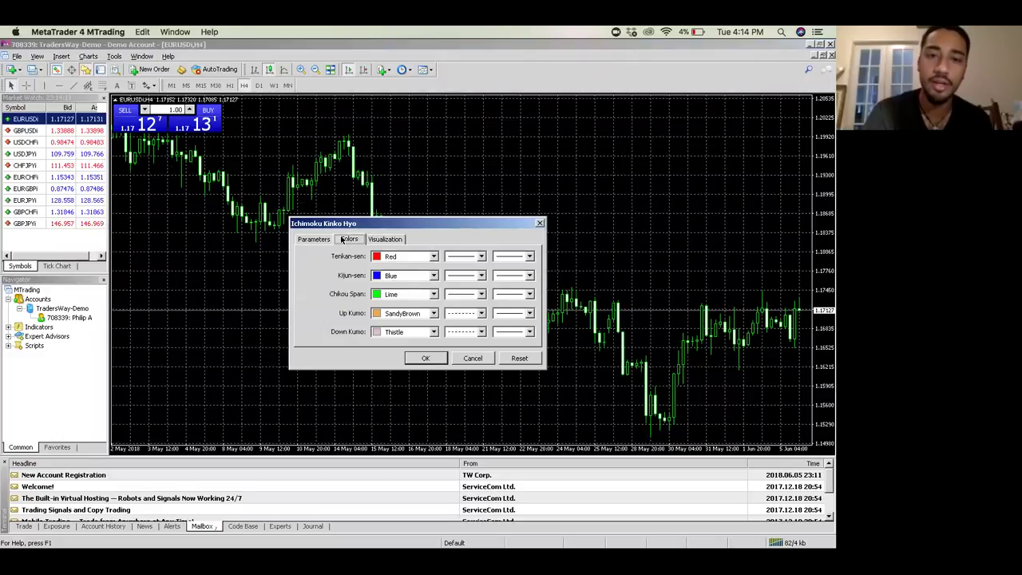
click(323, 241)
click(347, 241)
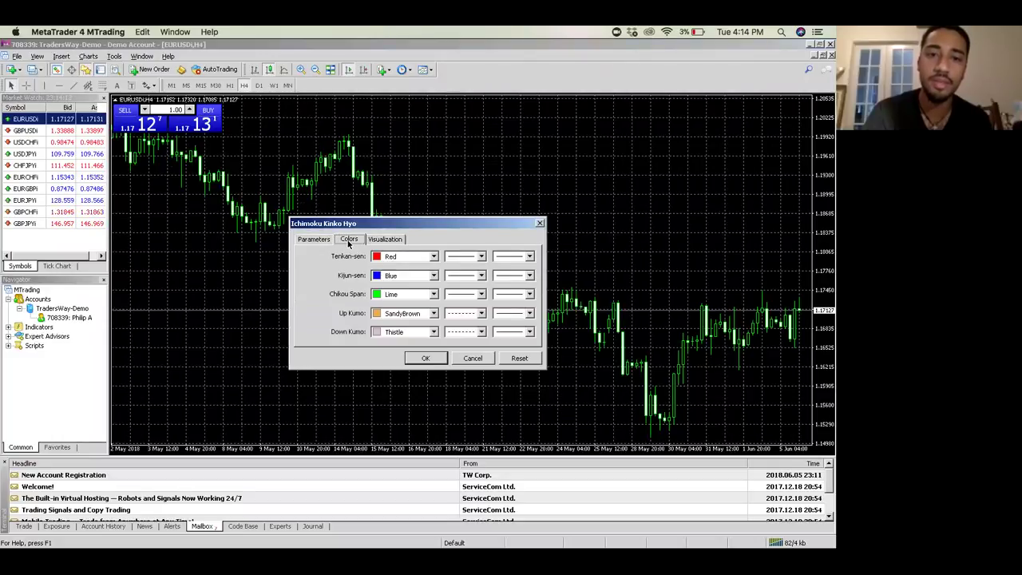
Step: Set the Up Kumo to LawnGreen and Down Kumo to Red, and apply the indicator
click(434, 313)
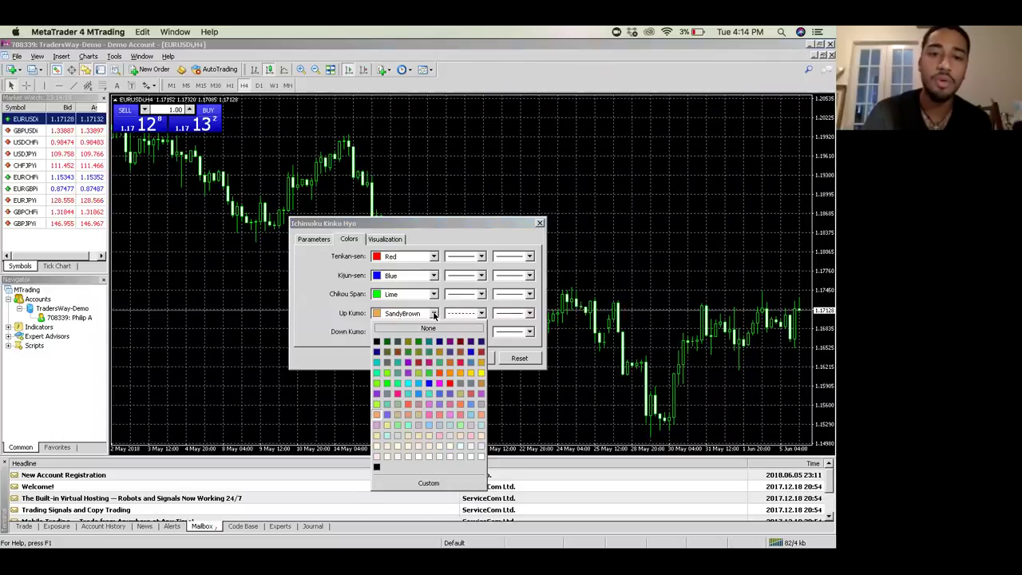
click(387, 382)
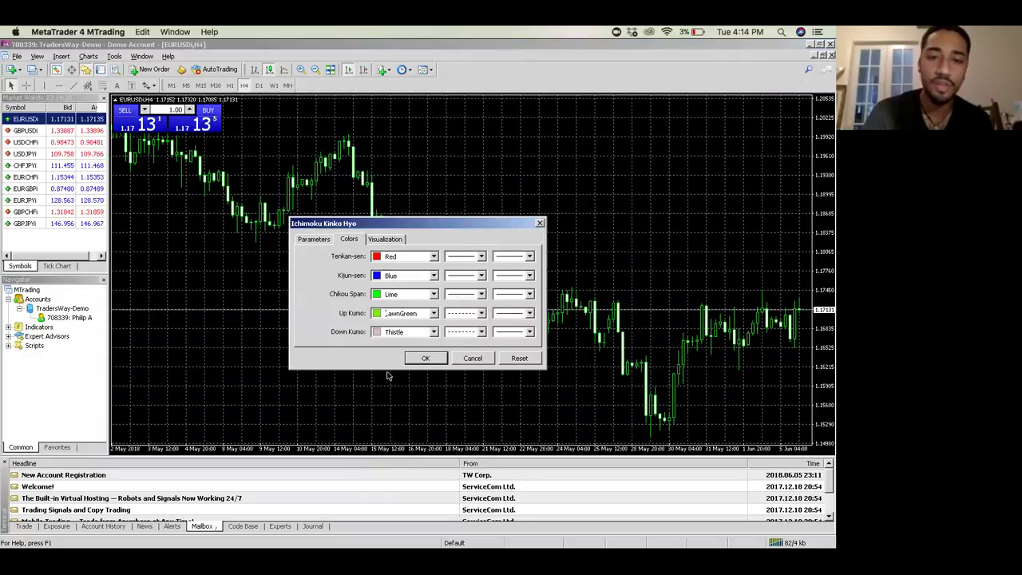
click(434, 332)
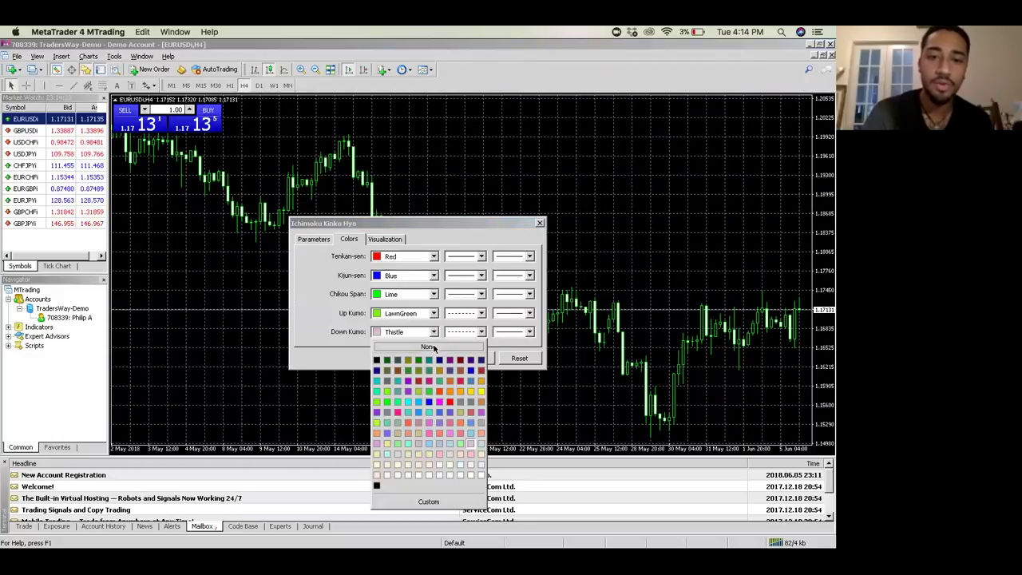
click(450, 406)
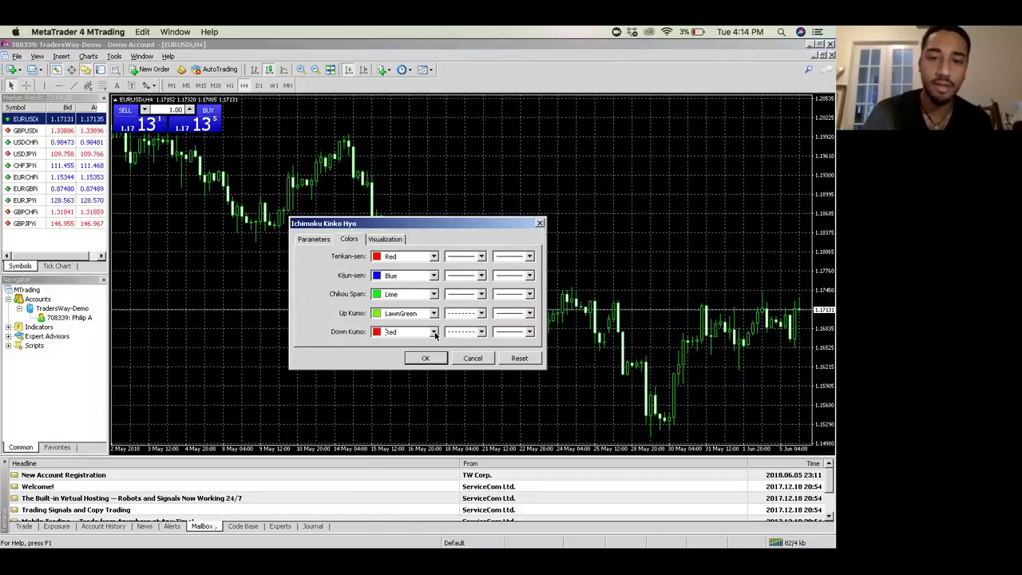
click(433, 332)
click(435, 316)
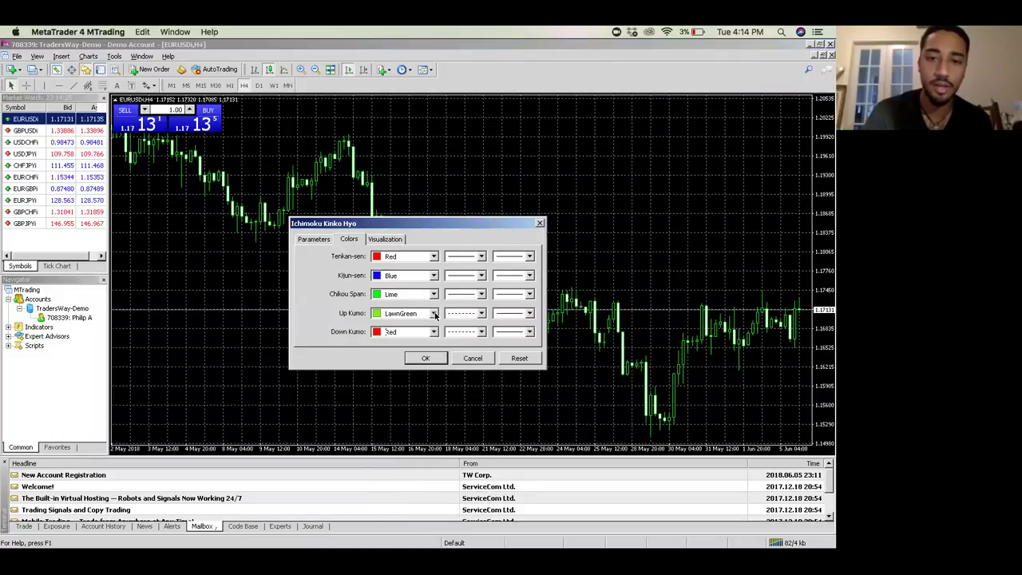
click(435, 315)
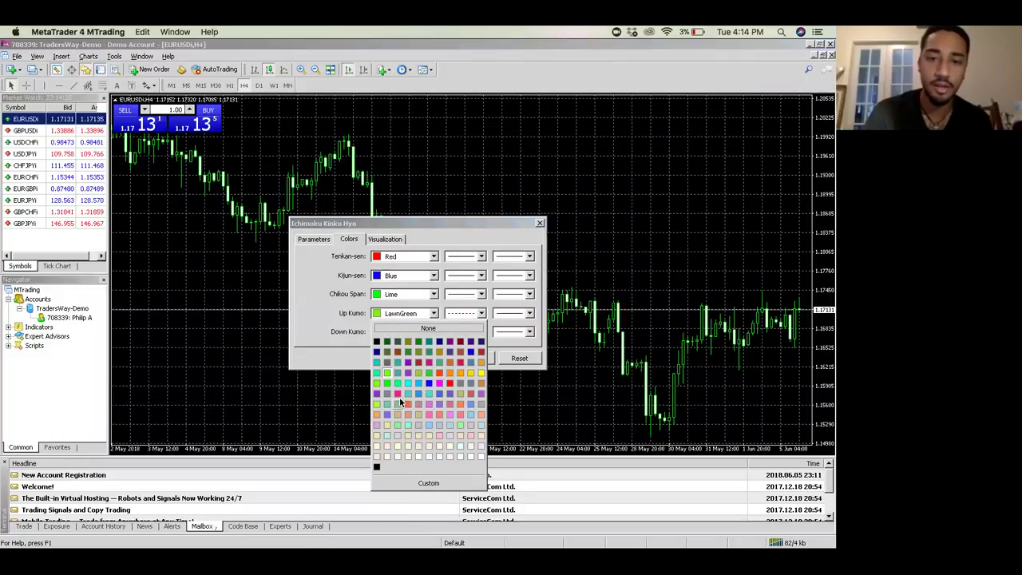
click(339, 345)
click(426, 357)
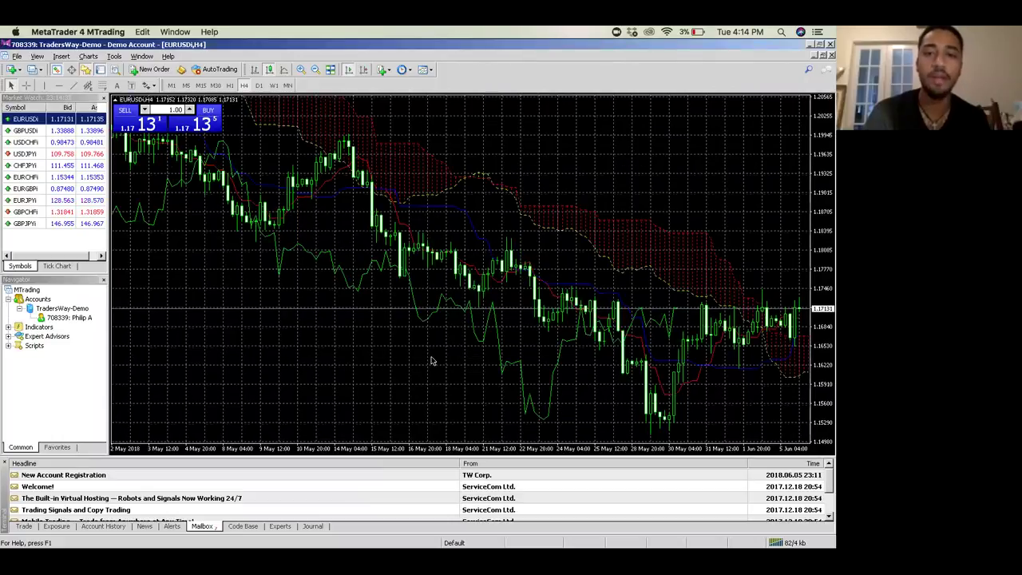
Step: Enable chart shift for right-edge space and return the EURUSD chart to the latest bars
click(361, 70)
click(358, 69)
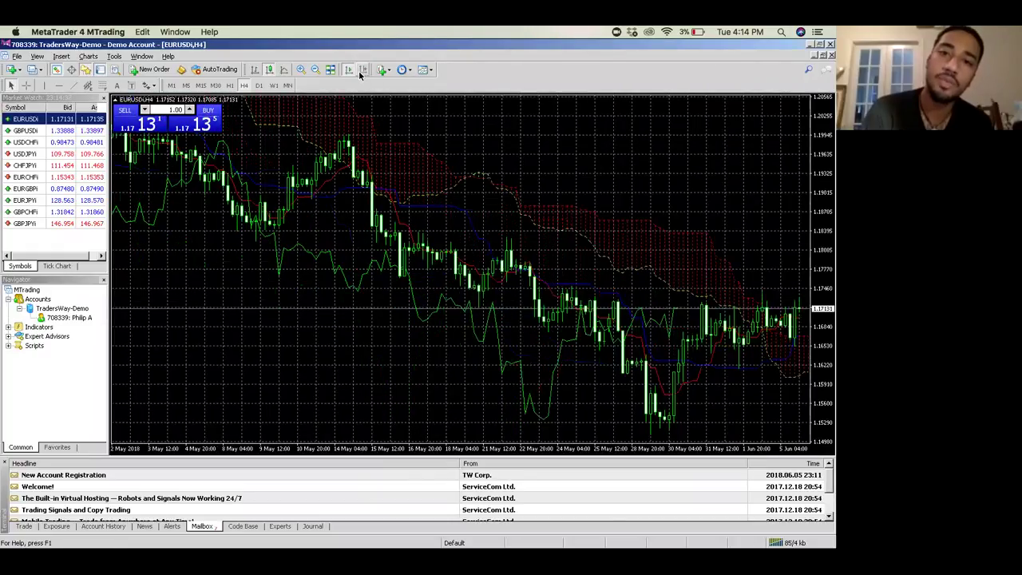
click(363, 69)
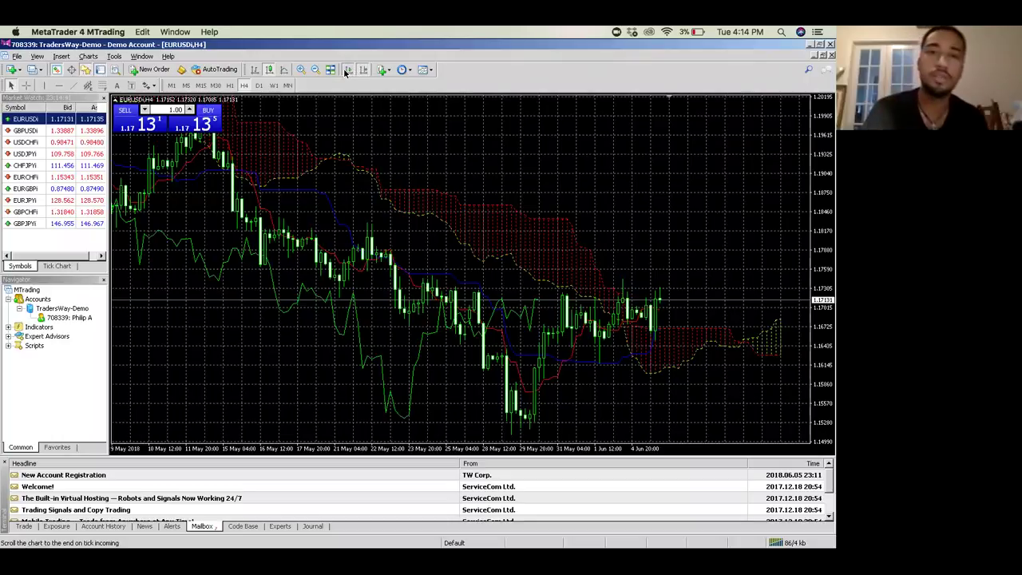
scroll(358, 248, up, 10)
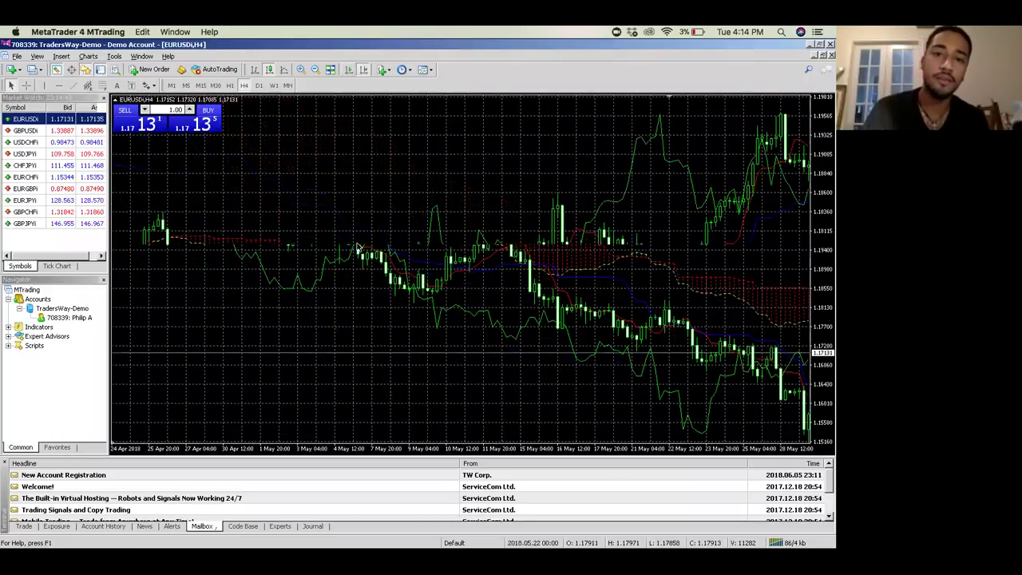
click(349, 70)
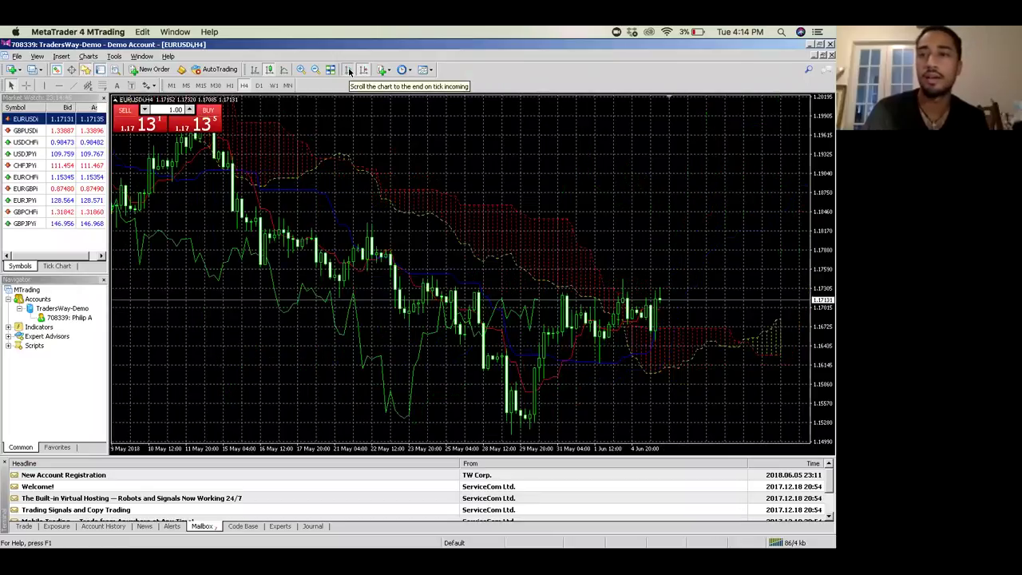
scroll(322, 342, up, 5)
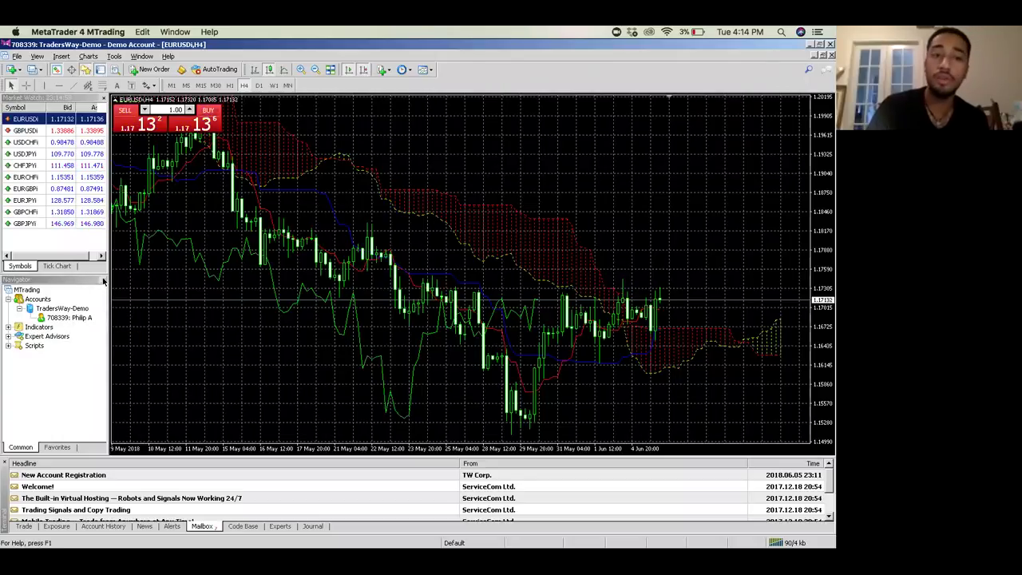
Step: Enlarge Market Watch, close Navigator, and show the Terminal's Trade page with the 5000.00 balance
drag(84, 273, 84, 393)
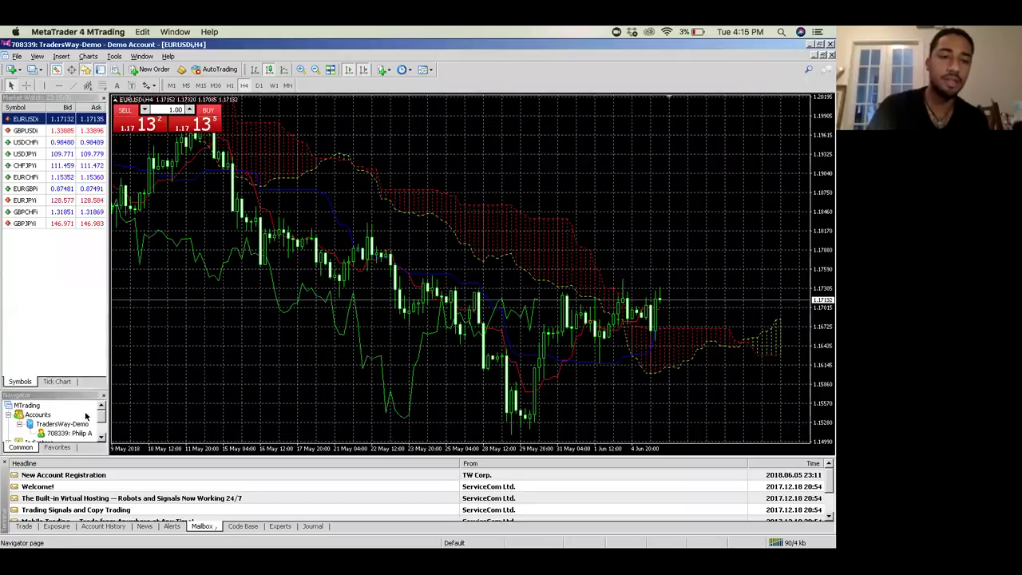
click(102, 397)
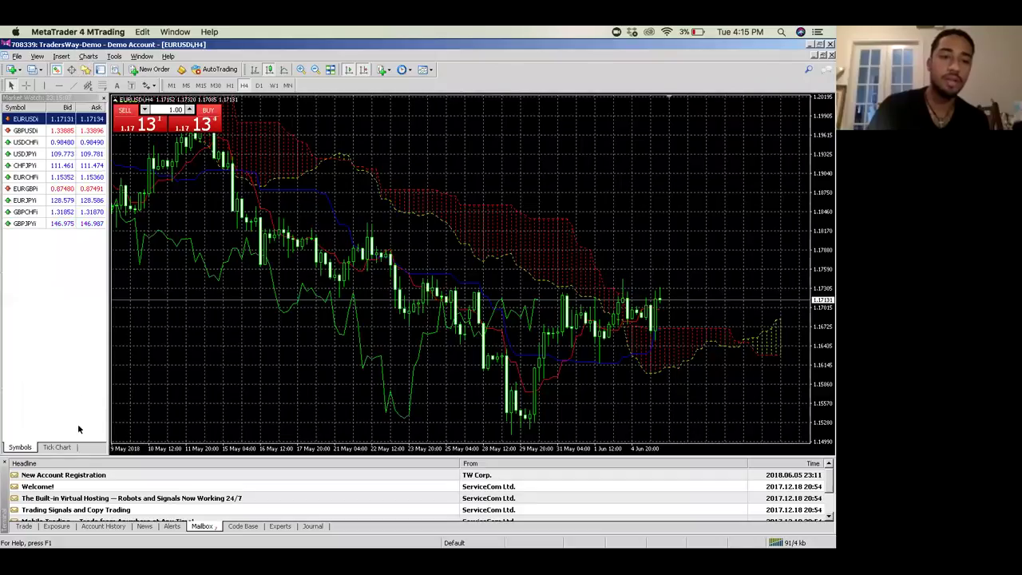
click(99, 527)
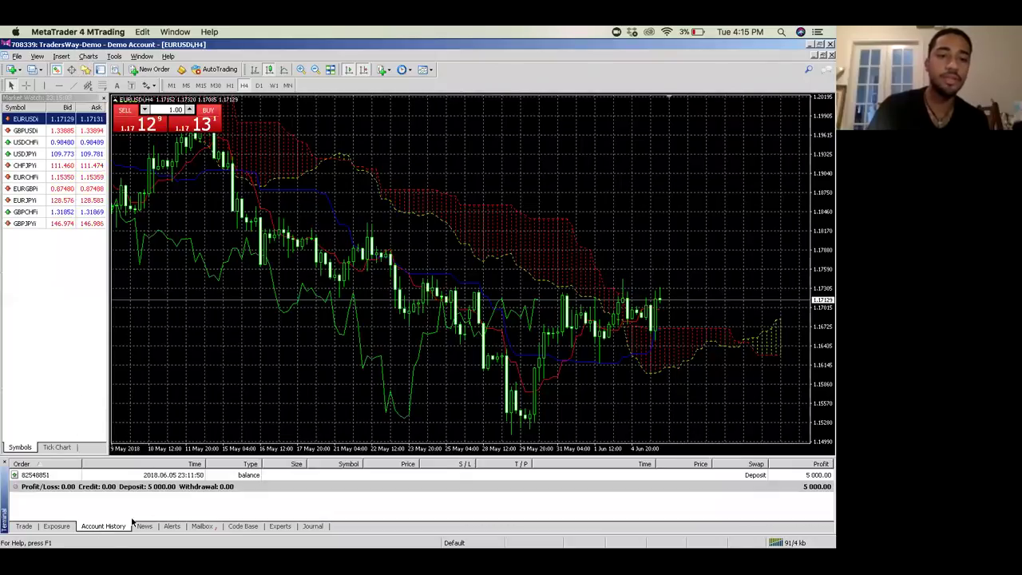
click(25, 527)
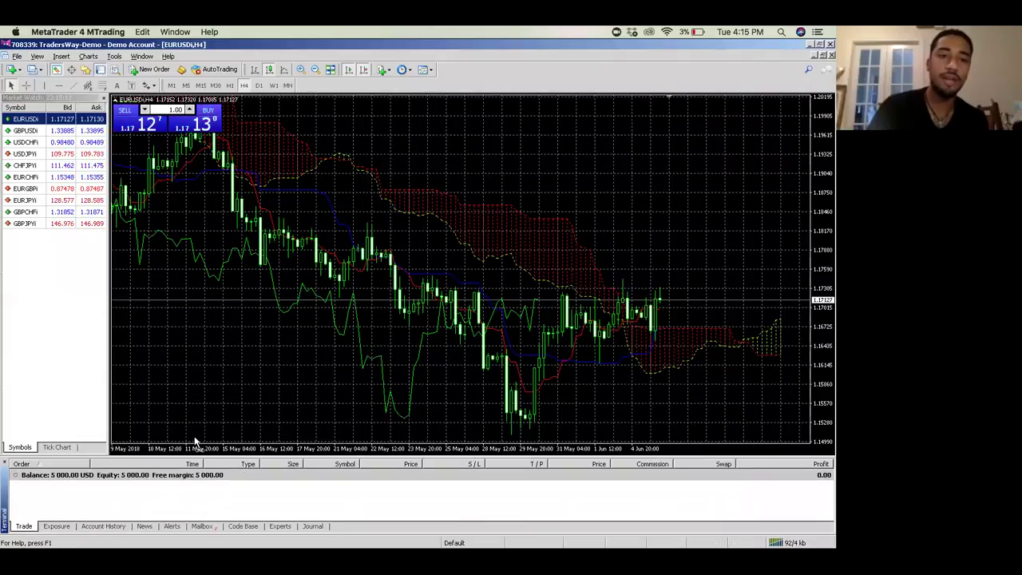
Step: From the ECN symbol group, add AUDCADi, AUDCHFi, AUDJPYi, AUDNZDi and AUDUSDi to Market Watch
right_click(34, 277)
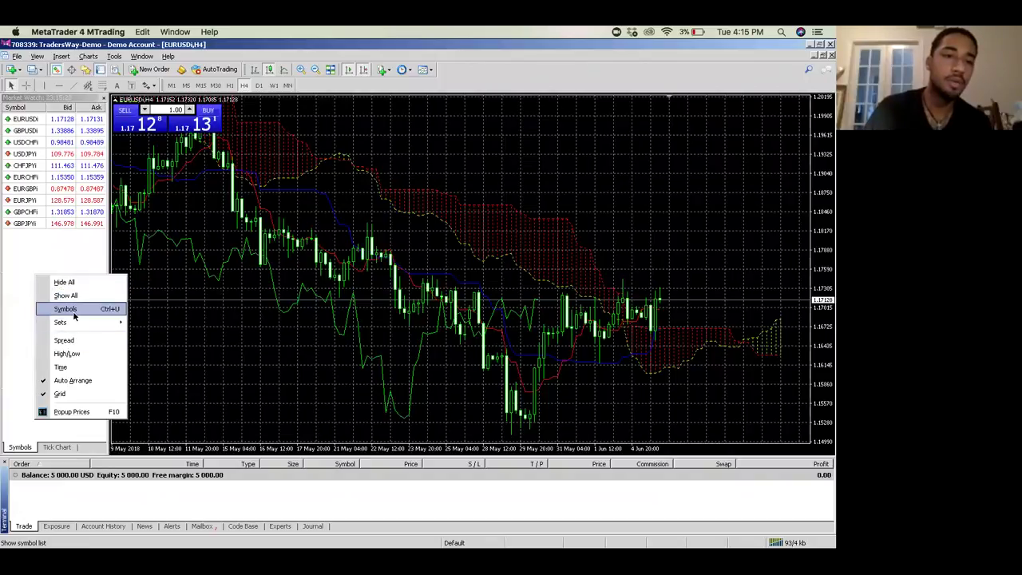
click(71, 309)
click(13, 80)
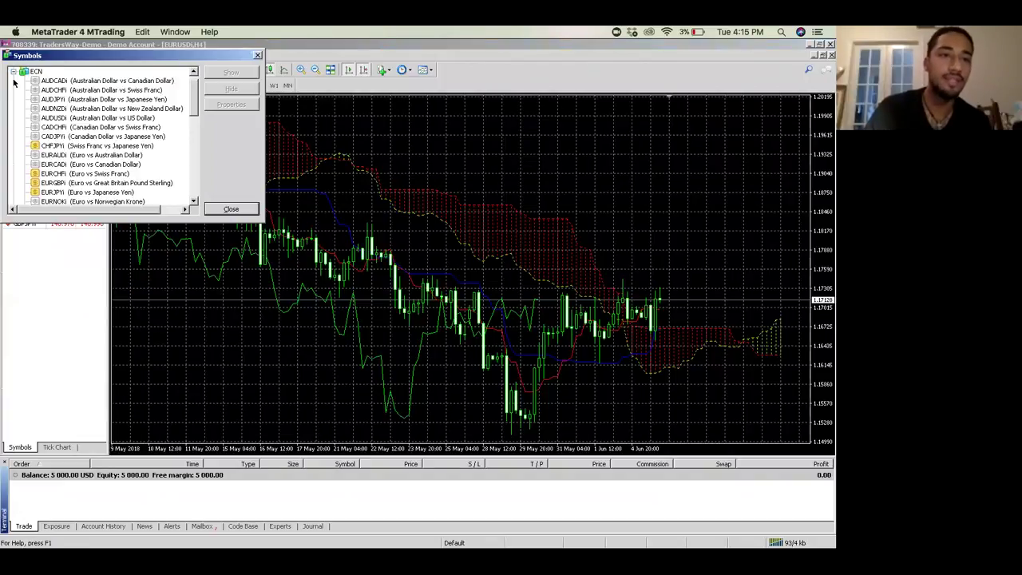
double_click(44, 80)
double_click(47, 90)
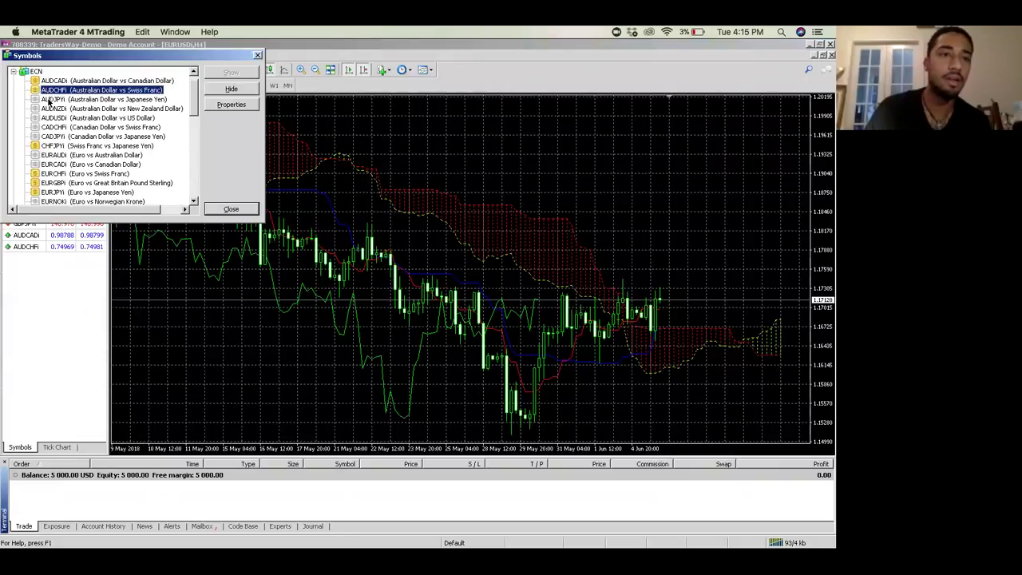
double_click(48, 99)
double_click(50, 117)
double_click(49, 109)
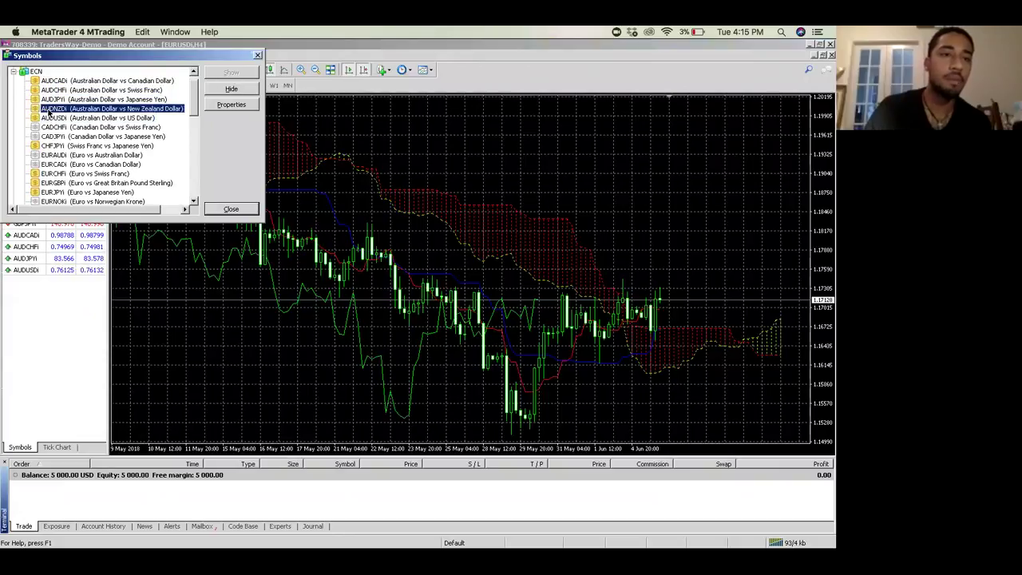
double_click(49, 117)
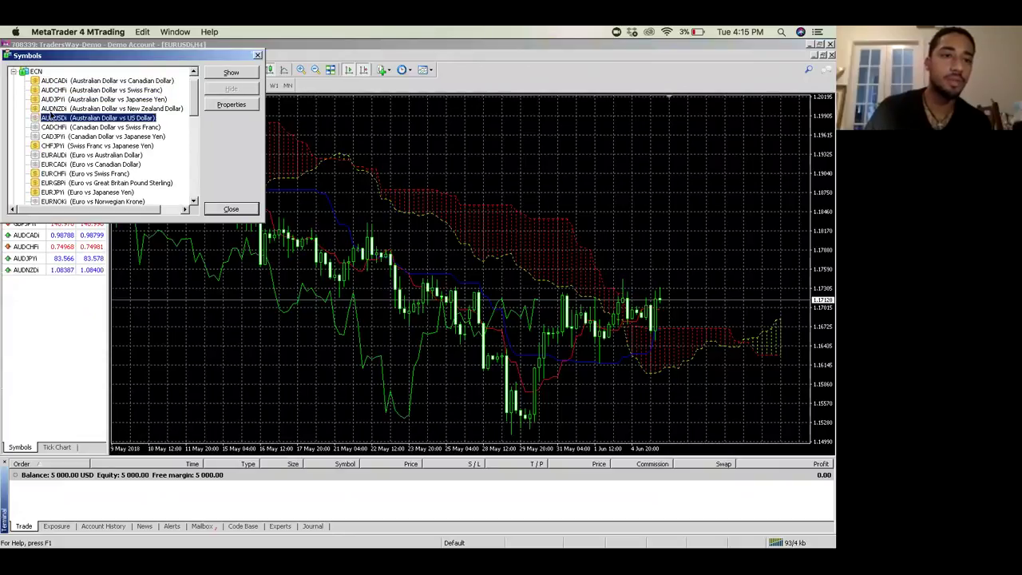
double_click(51, 118)
Step: Add CADCHFi, CHFJPYi, CADJPYi, EURAUDi, EURCADi and EURNZDi to Market Watch
double_click(54, 127)
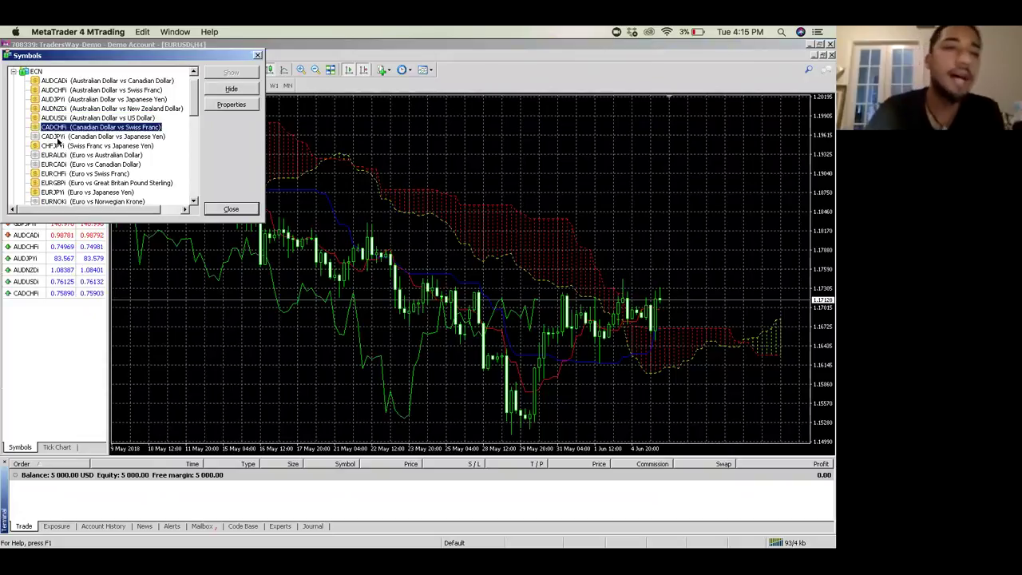
double_click(55, 144)
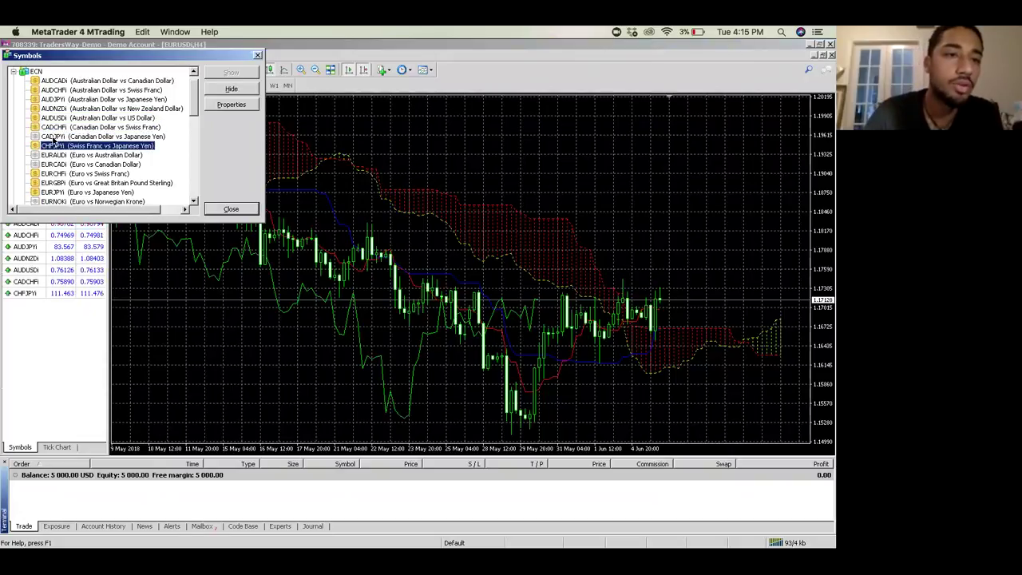
double_click(53, 138)
double_click(54, 155)
click(55, 163)
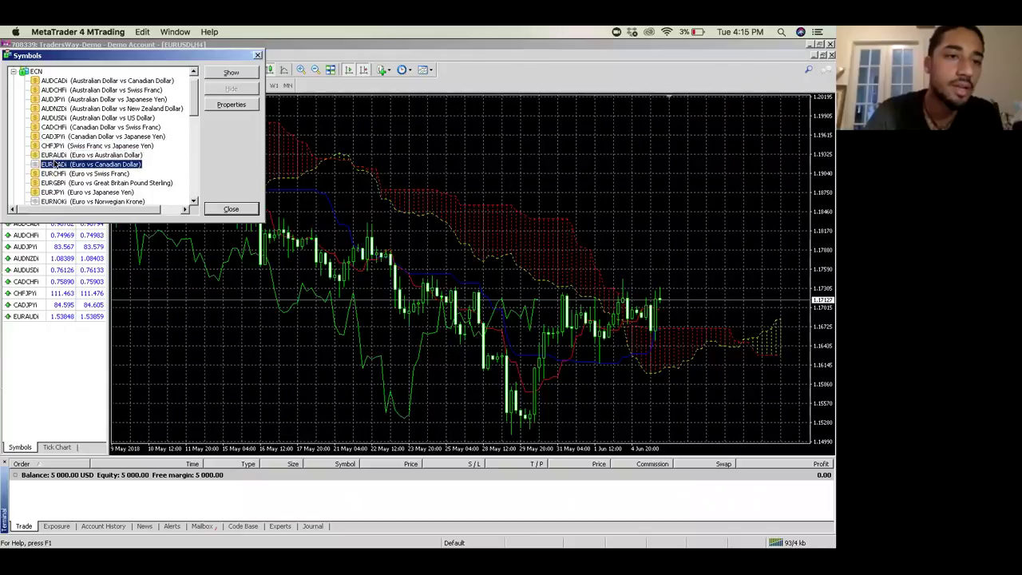
double_click(55, 163)
scroll(54, 200, down, 5)
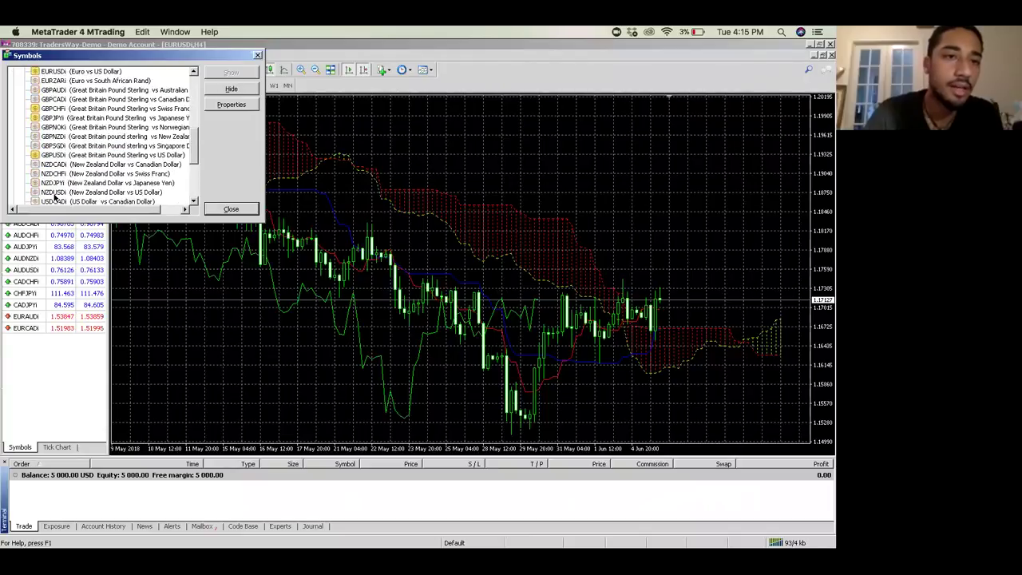
scroll(55, 199, up, 4)
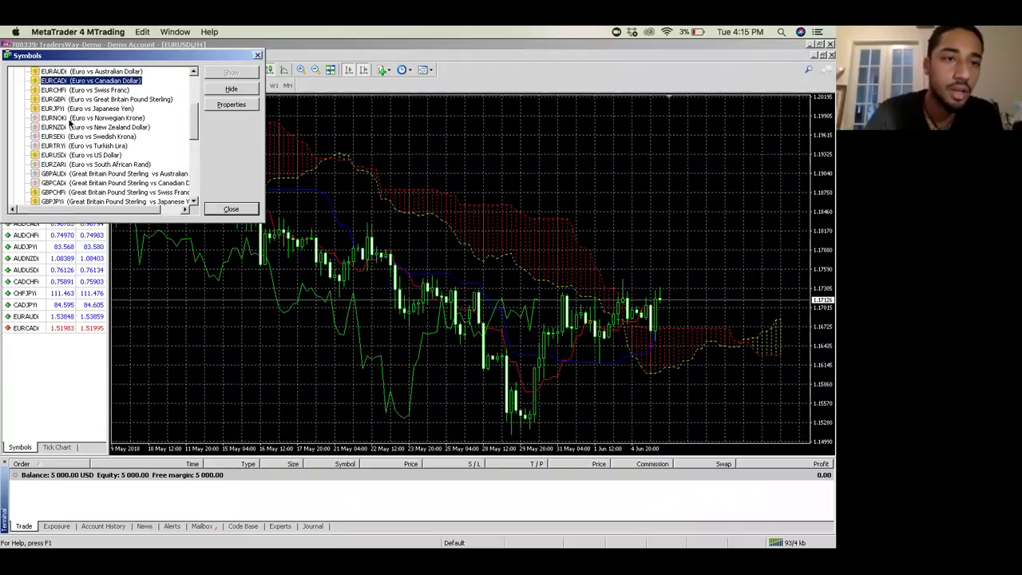
double_click(118, 127)
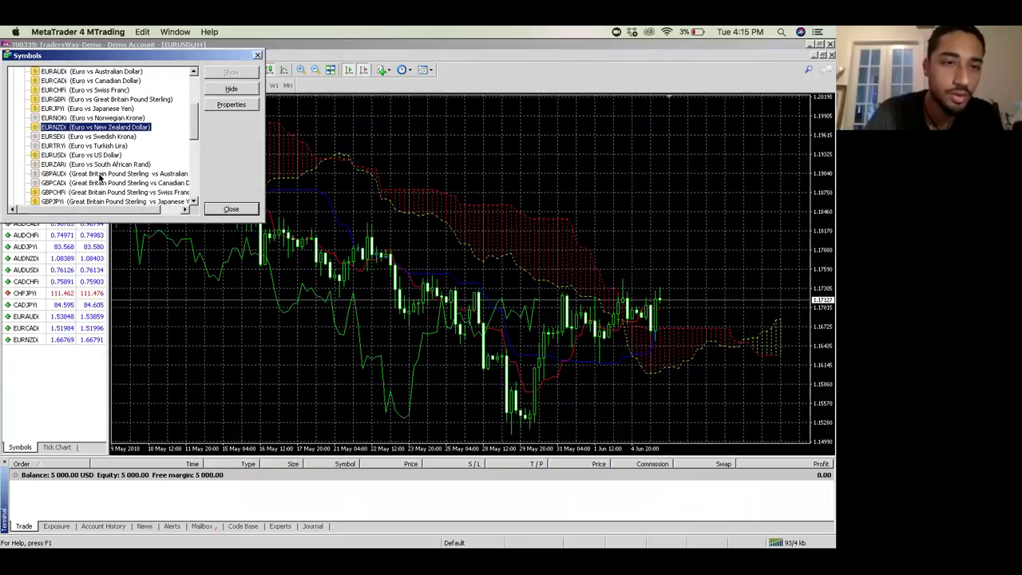
Step: Add GBPAUDi, GBPCADi, GBPNZDi, NZDCADi, NZDCHFi, NZDJPYi, NZDUSDi and USDCADi to Market Watch
double_click(99, 173)
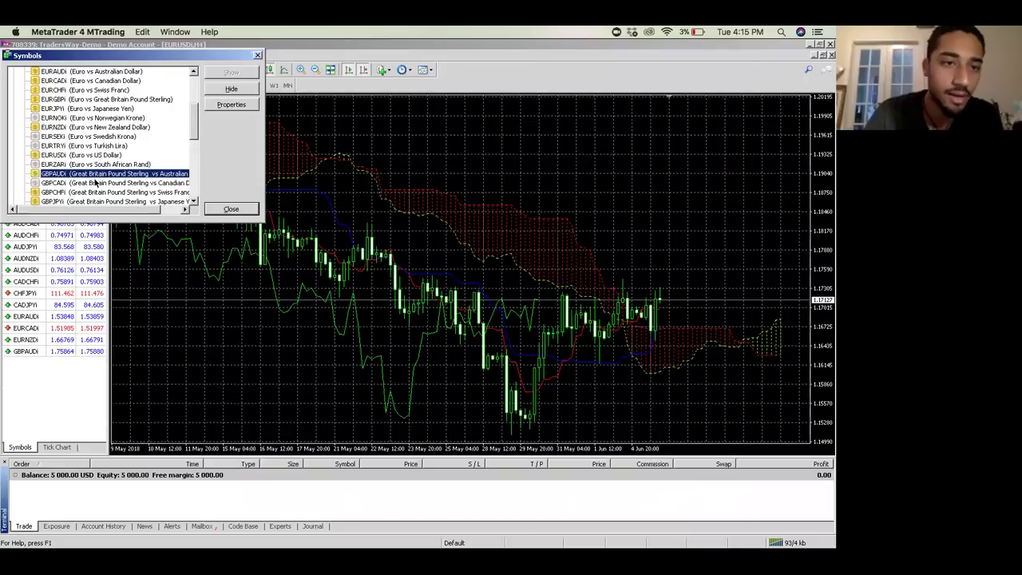
double_click(95, 182)
scroll(94, 183, down, 3)
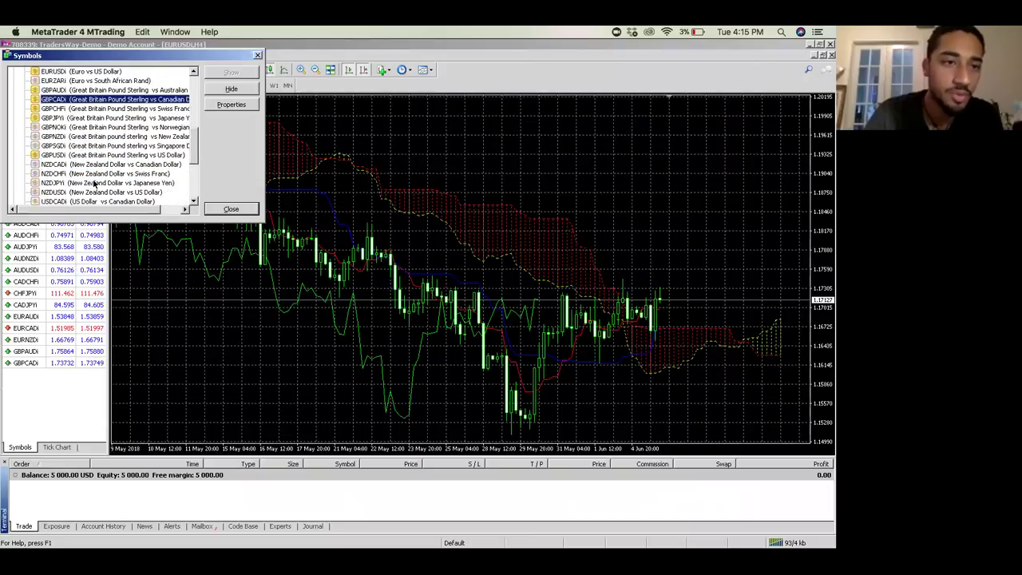
double_click(98, 137)
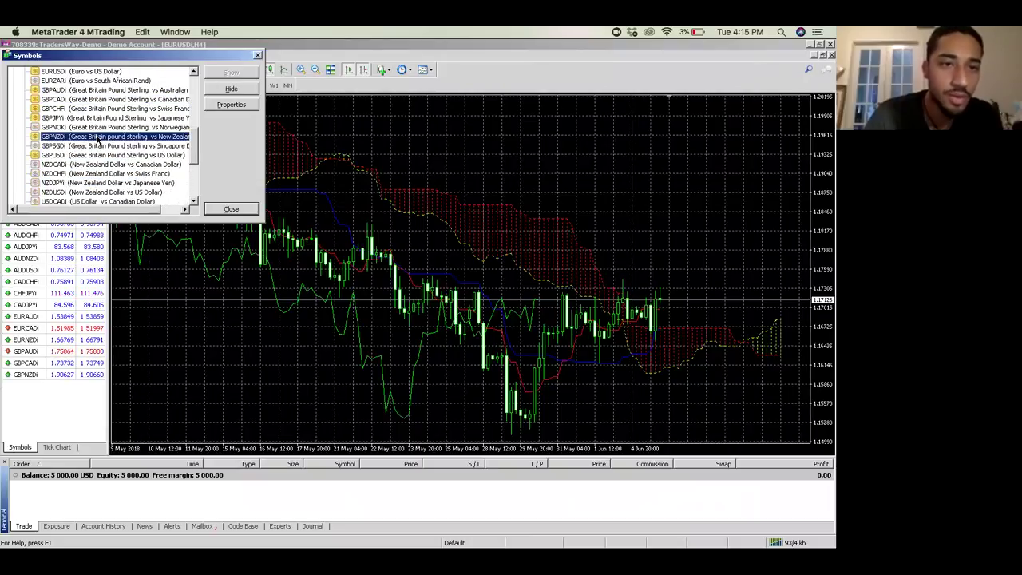
double_click(96, 164)
double_click(97, 174)
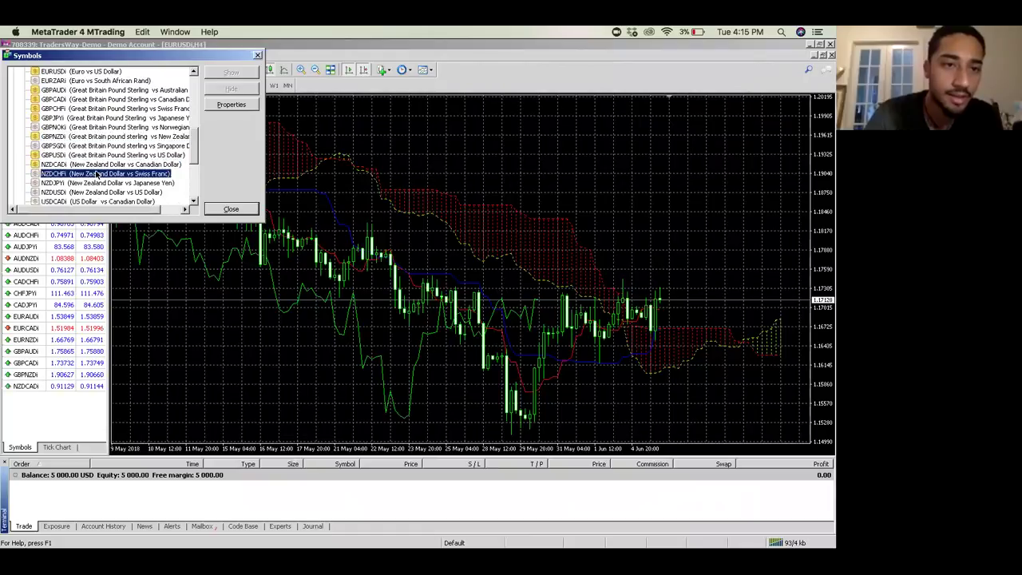
double_click(98, 185)
double_click(99, 192)
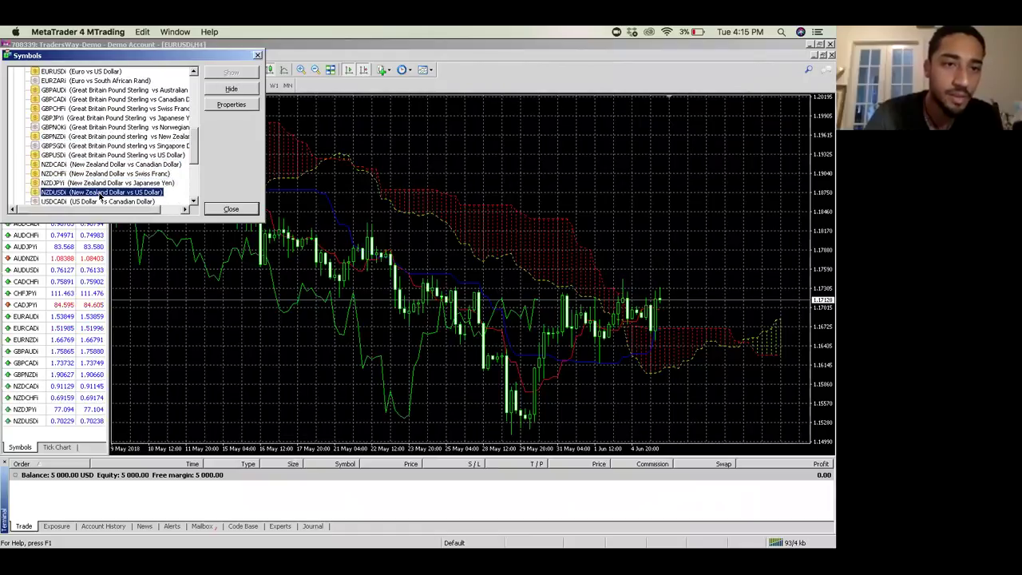
scroll(100, 196, down, 1)
scroll(99, 195, down, 2)
double_click(105, 119)
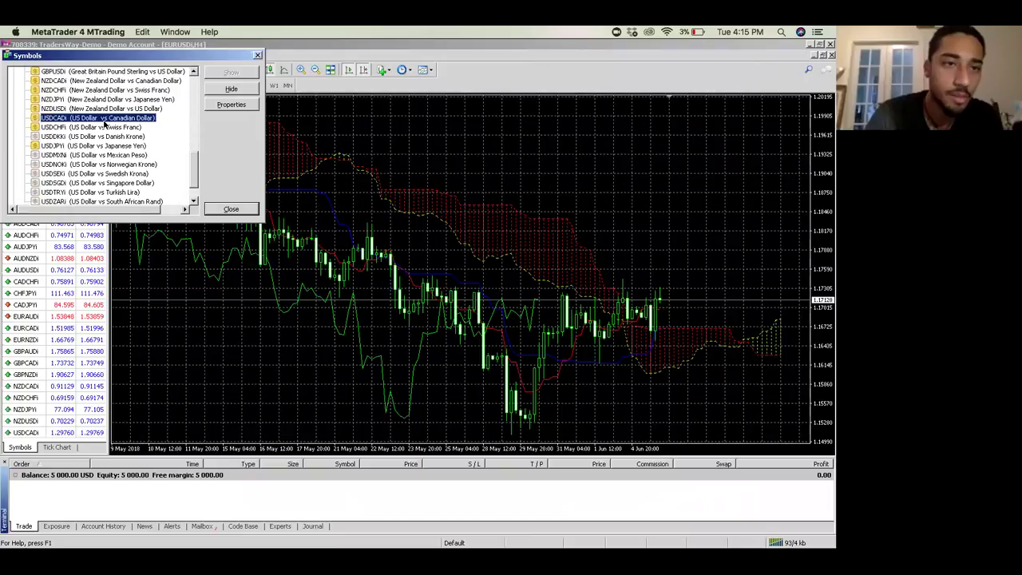
scroll(104, 156, down, 1)
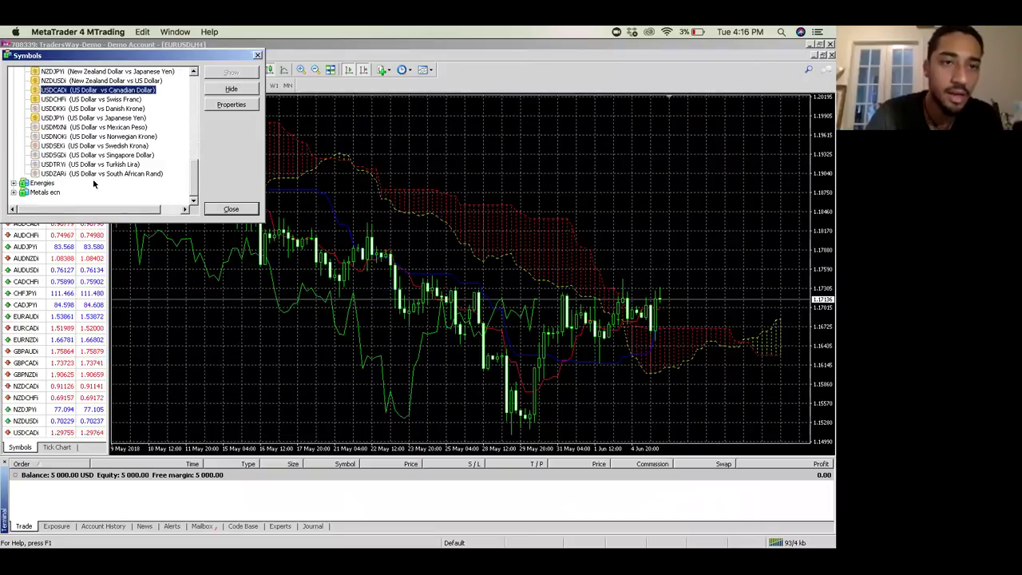
Step: Close the Symbols window and check the Ichimoku line values on the EURUSD H4 chart
click(230, 208)
mouse_move(352, 263)
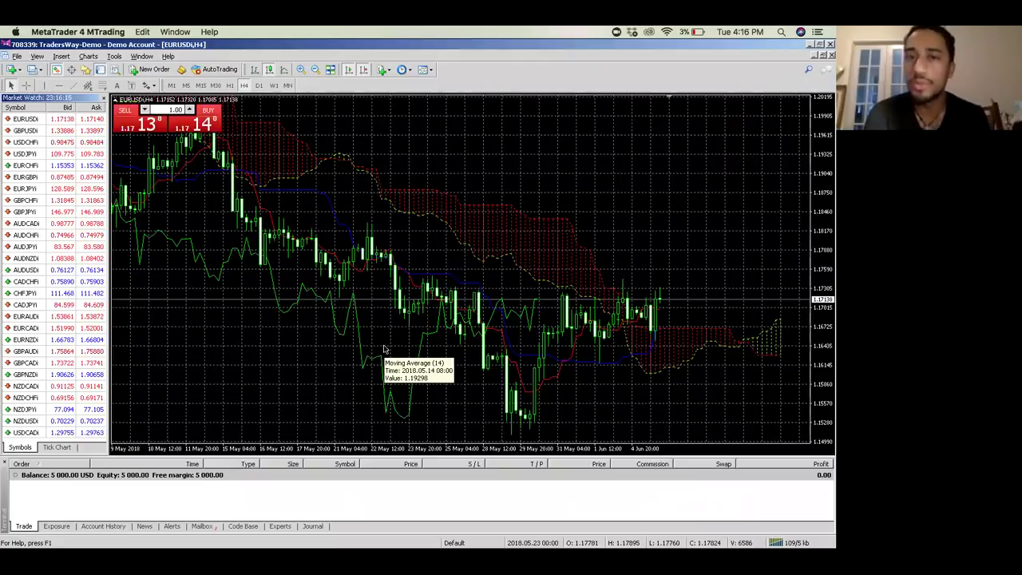
mouse_move(368, 201)
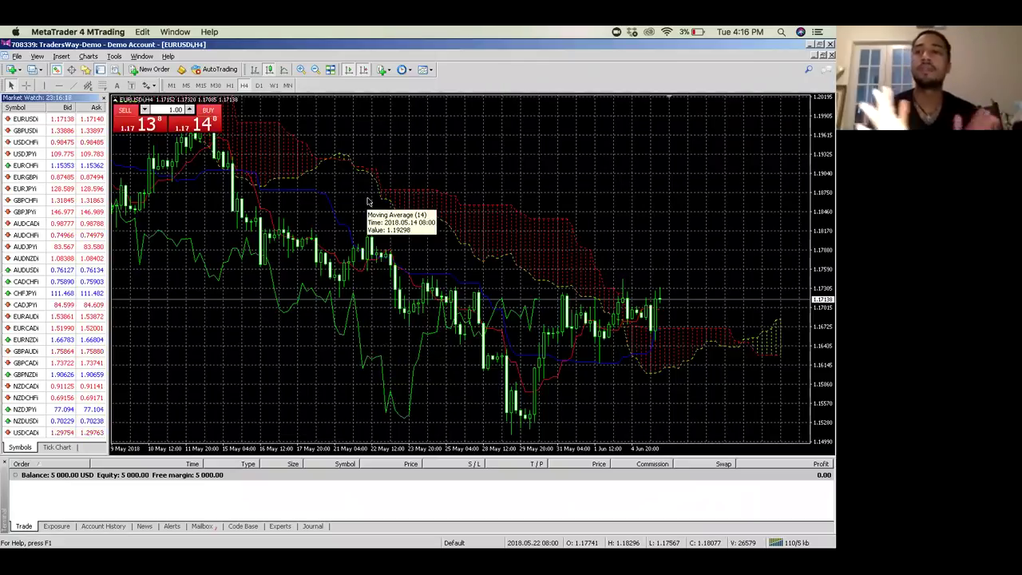